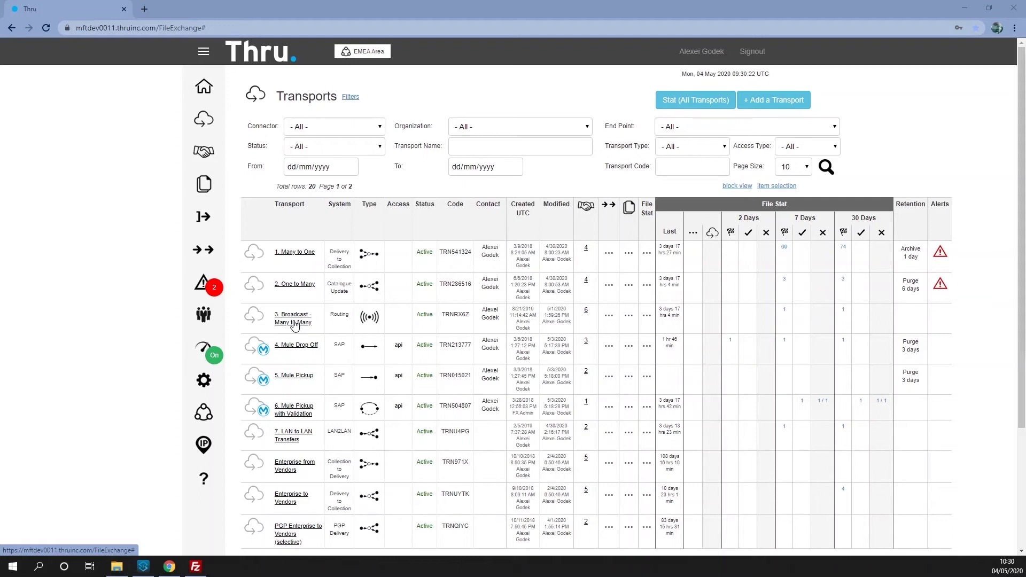
- Review the 1. Many to One transport, its Enterprise target, and the process diagrams of Enterprise and Org 001
click(297, 252)
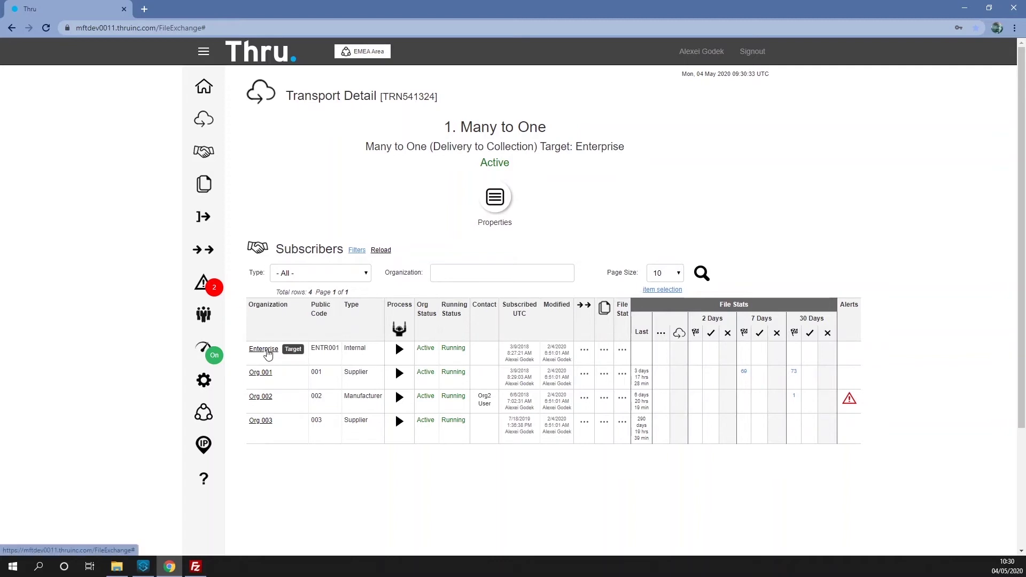
drag(539, 147, 624, 145)
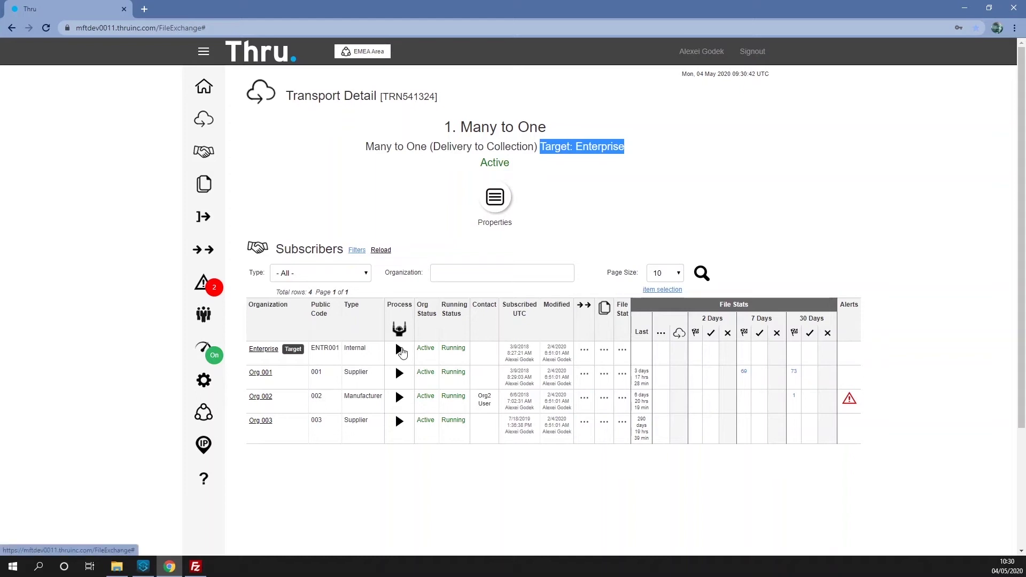
click(402, 350)
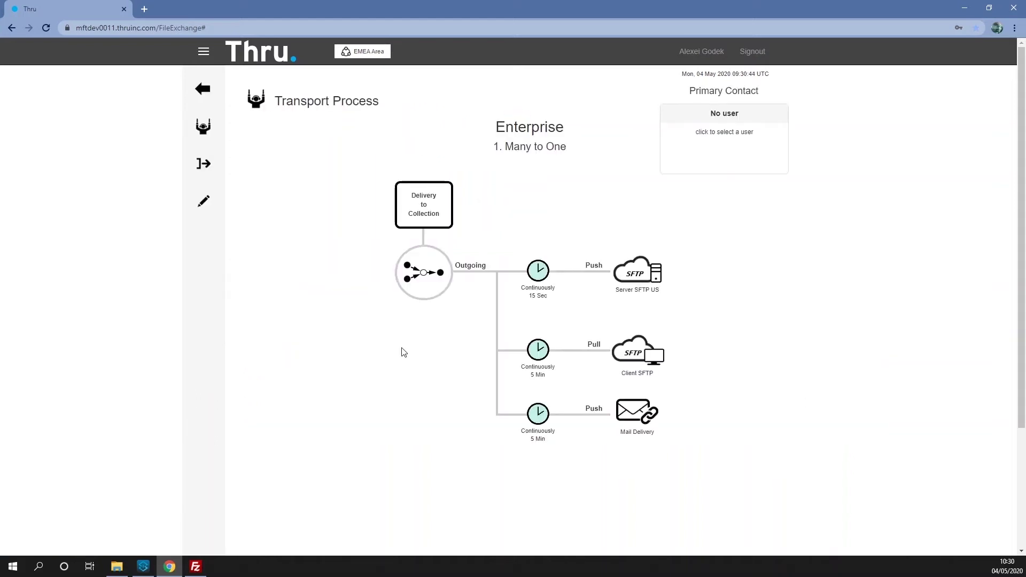
click(404, 352)
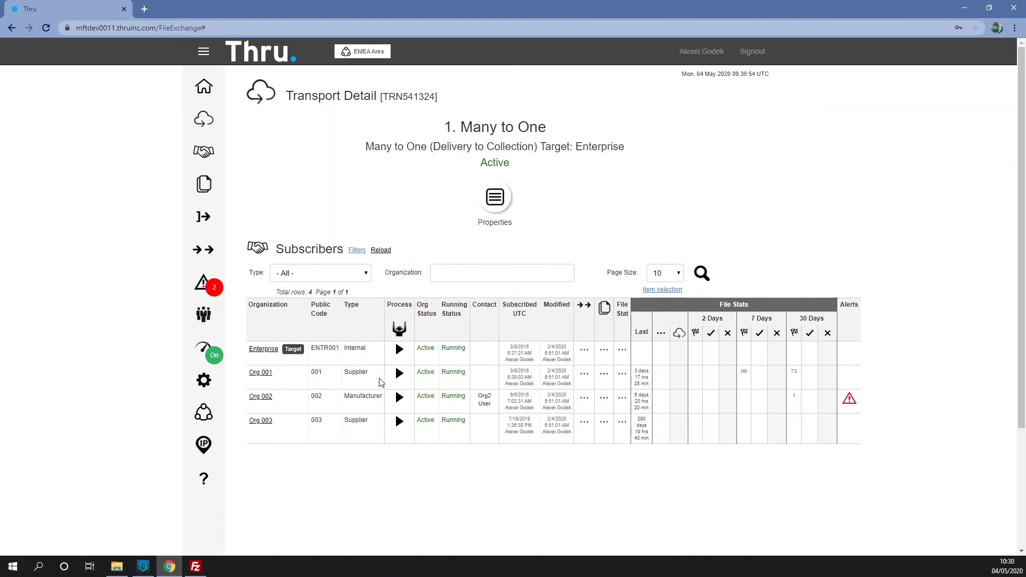
click(399, 373)
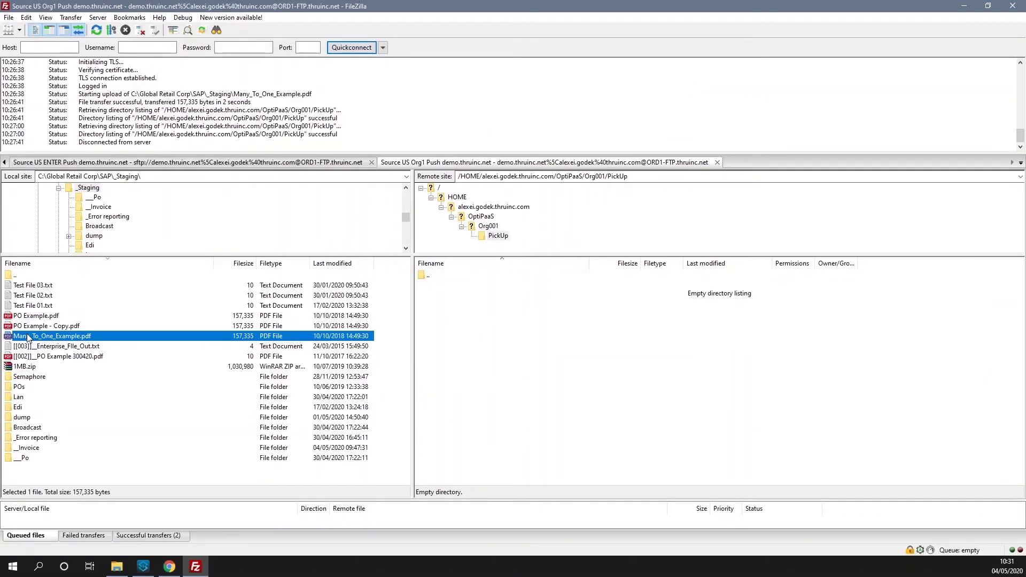
- Switch to FileZilla, upload Many_To_One_Example.pdf to the Org001/PickUp folder, and refresh the remote listing
key(alt+Tab)
right_click(27, 336)
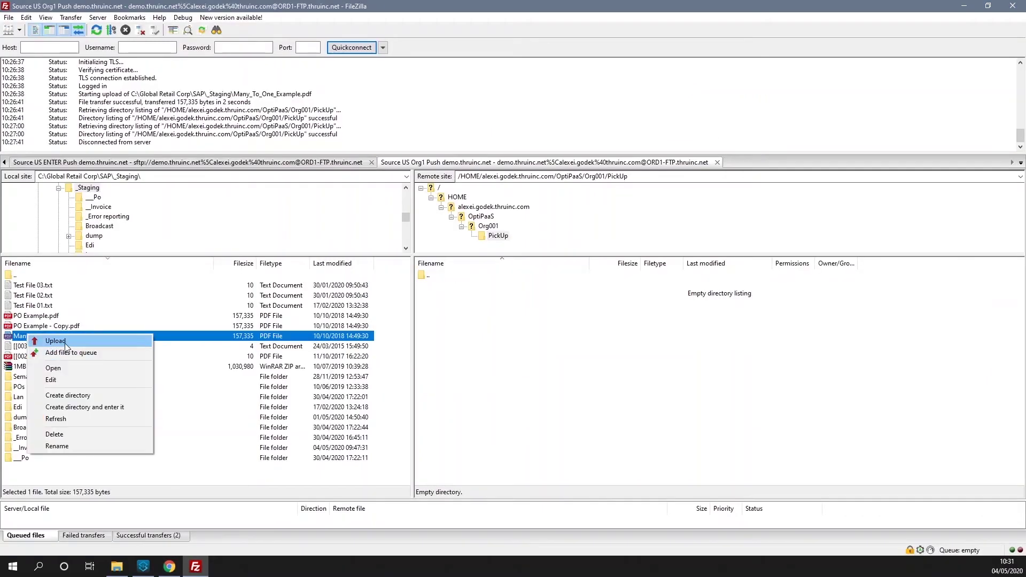
click(64, 342)
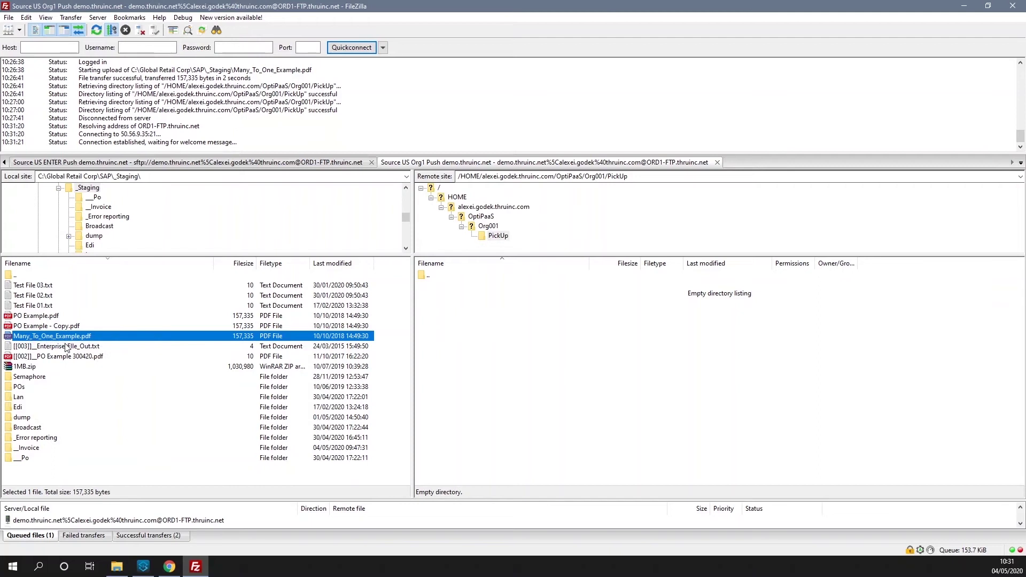
right_click(554, 331)
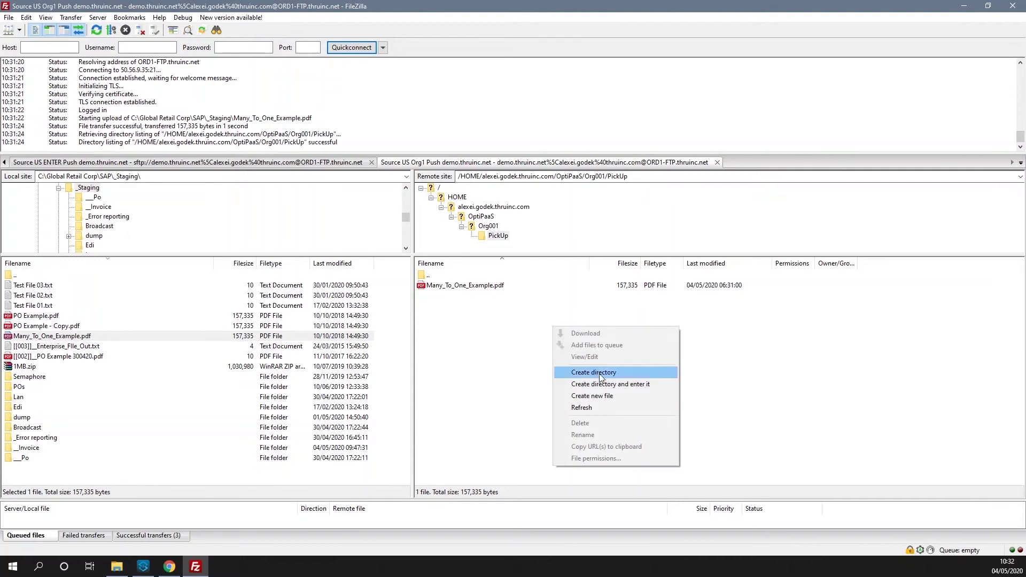
click(618, 407)
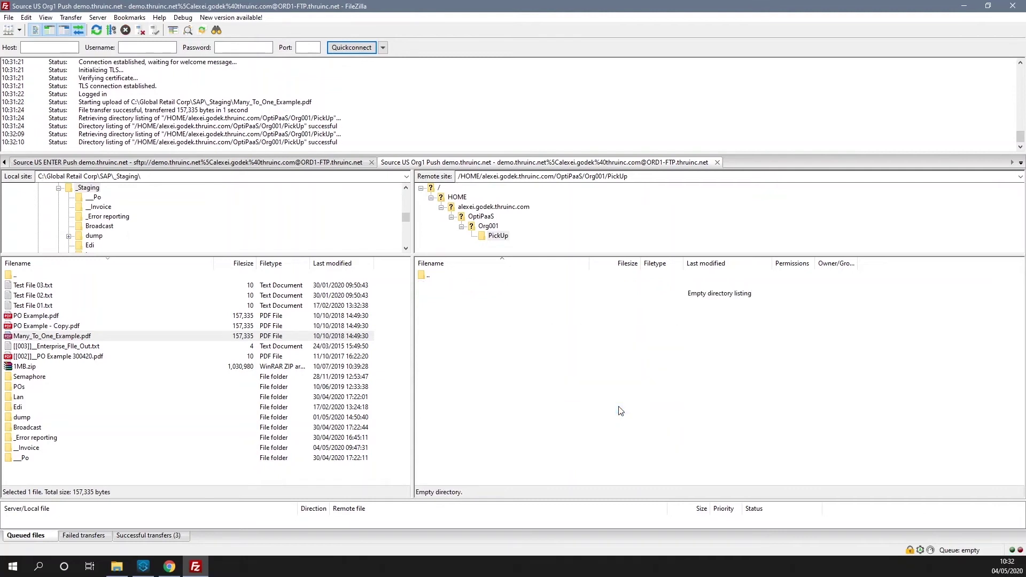
- Return to Thru in Chrome and check the delivery targets of Many_To_One_Example.pdf and the File Delivery list
click(169, 566)
click(202, 93)
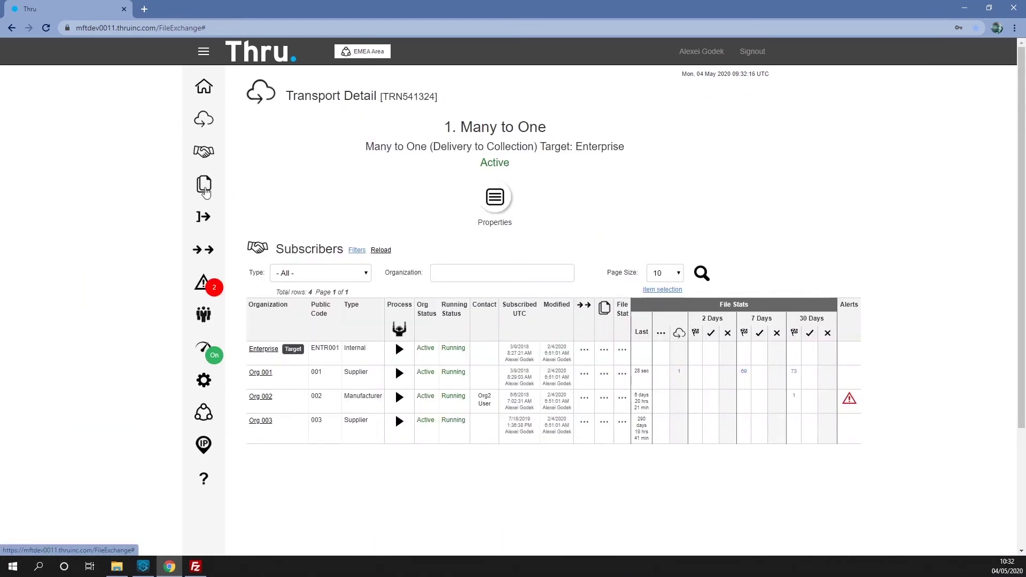
click(203, 184)
drag(365, 228, 444, 231)
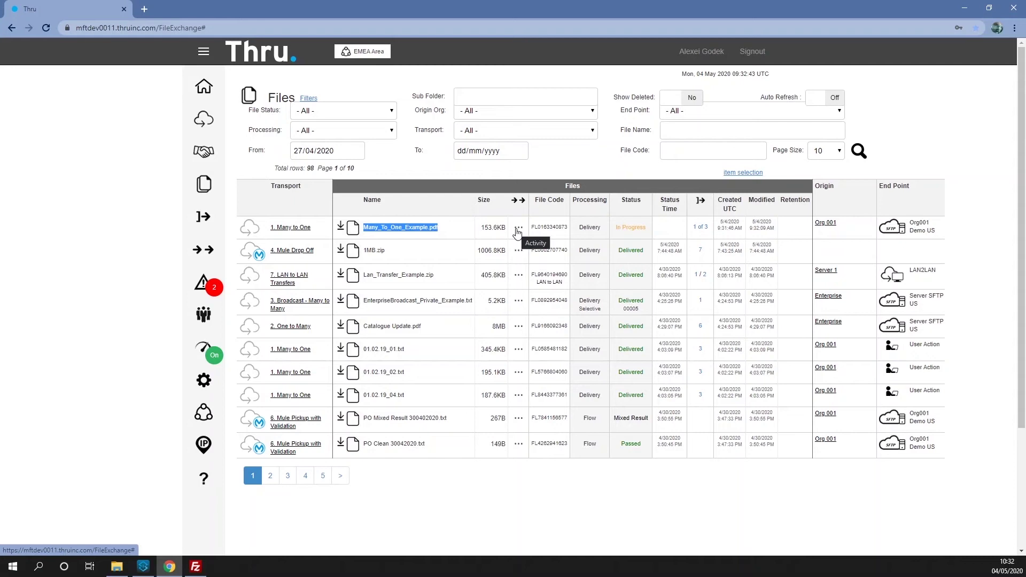
click(700, 228)
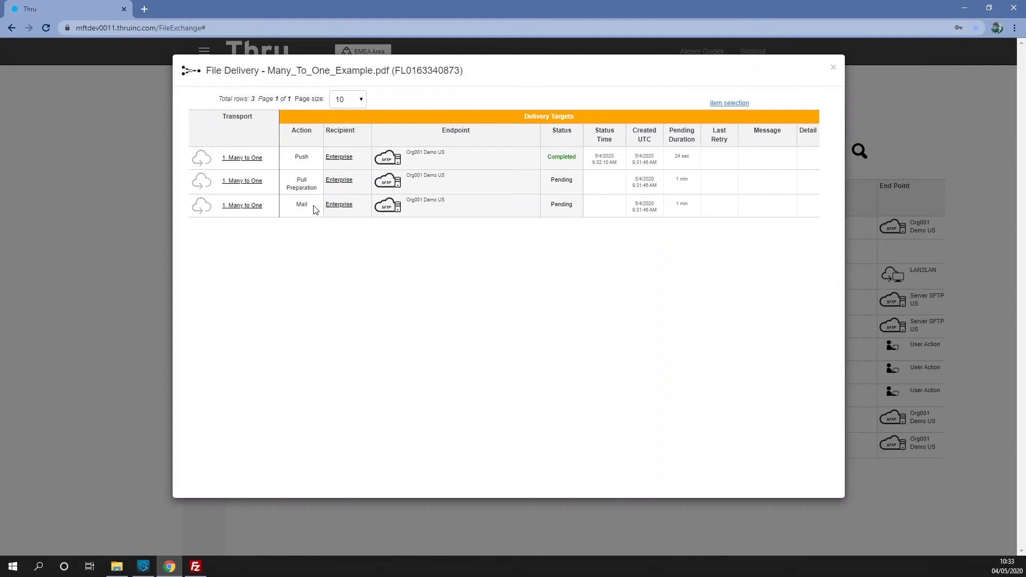
key(Escape)
click(207, 220)
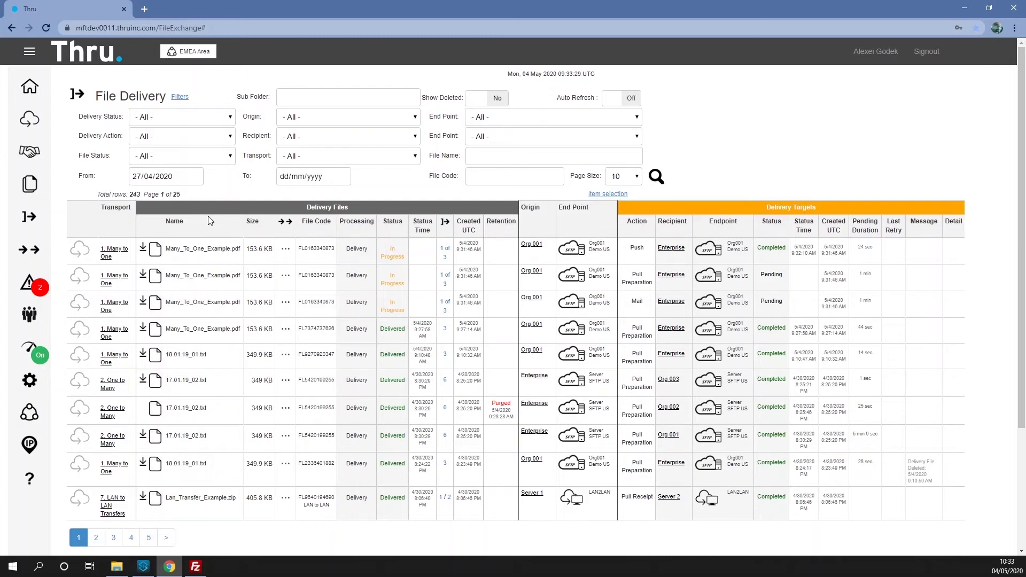
- View the details and subscribers of the 2. One to Many transport
click(38, 123)
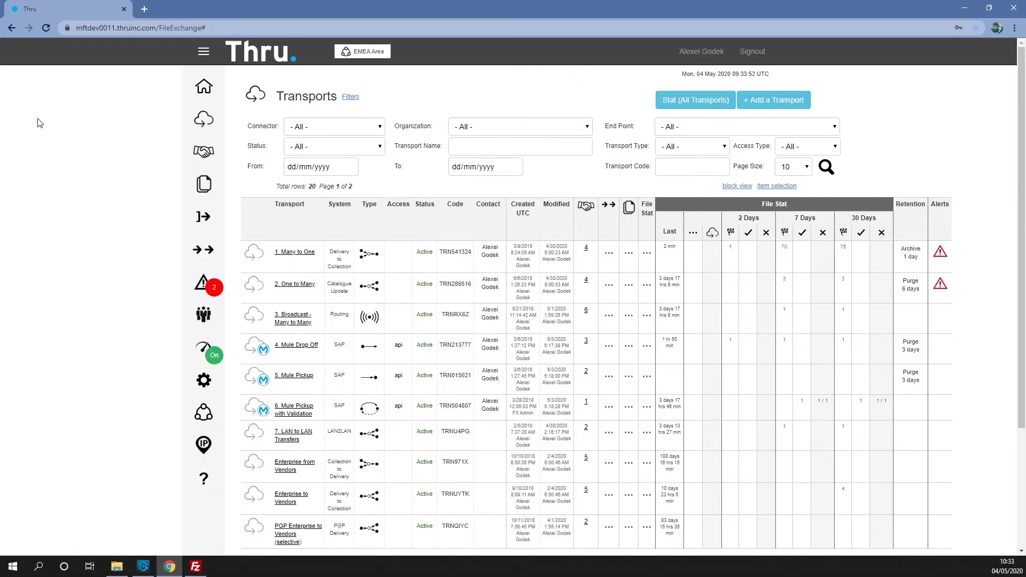
click(304, 284)
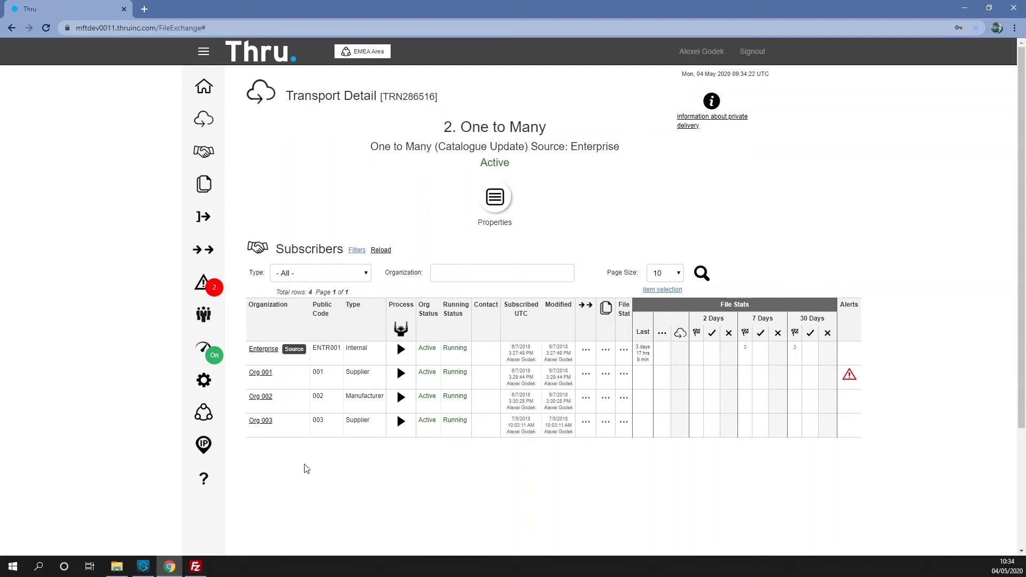
- Upload [[003]]__Enterprise_FIle_Out.txt to ENTER_SOURCE in FileZilla, and check the file's delivery status in Thru's Files list
key(alt+Tab)
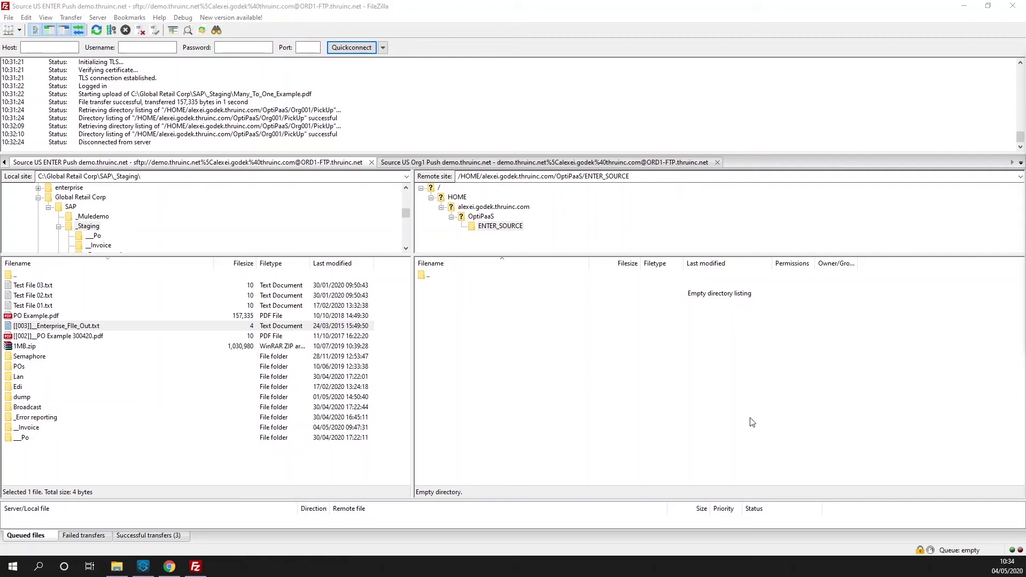
click(62, 327)
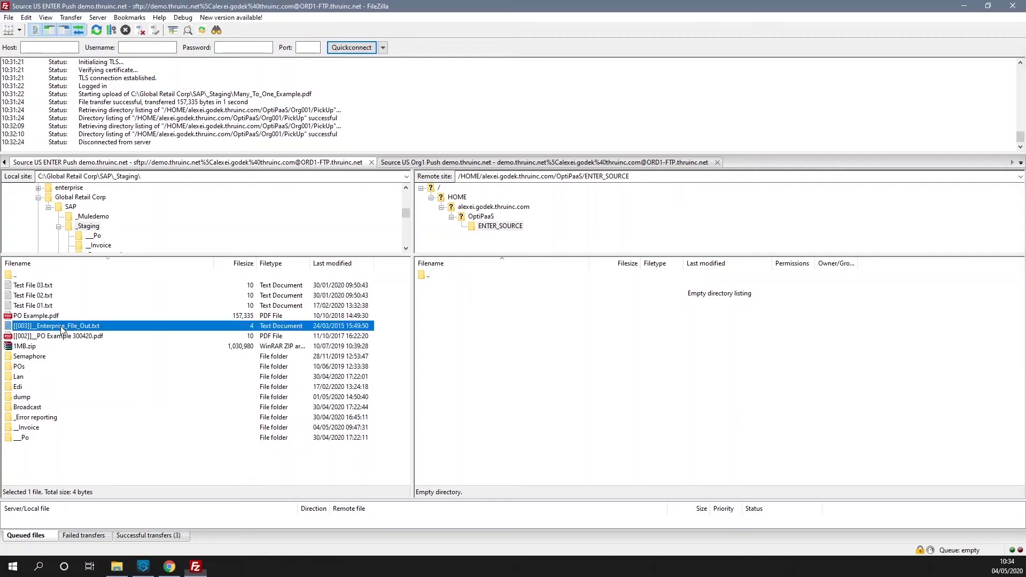
click(62, 327)
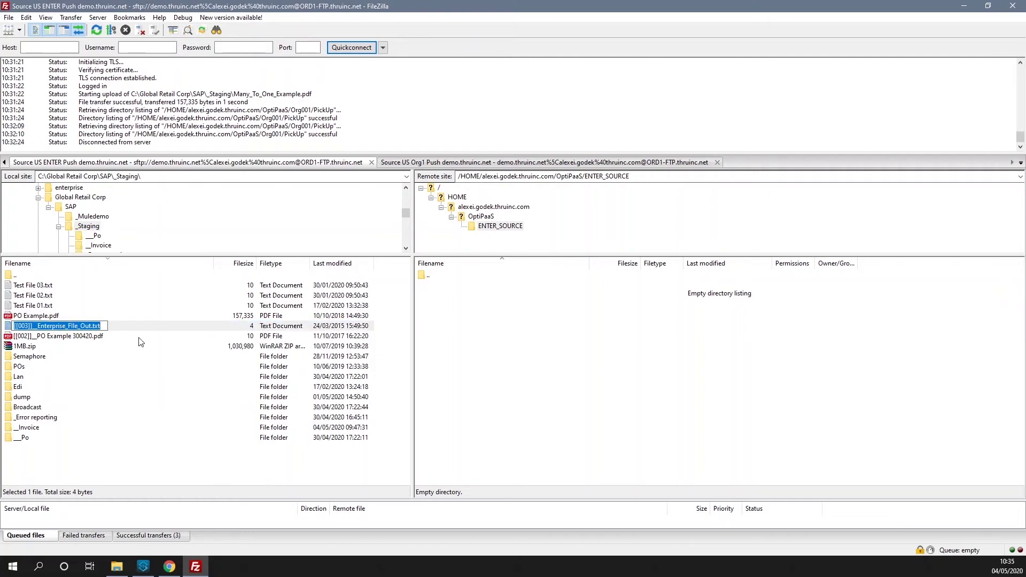
click(152, 329)
right_click(153, 332)
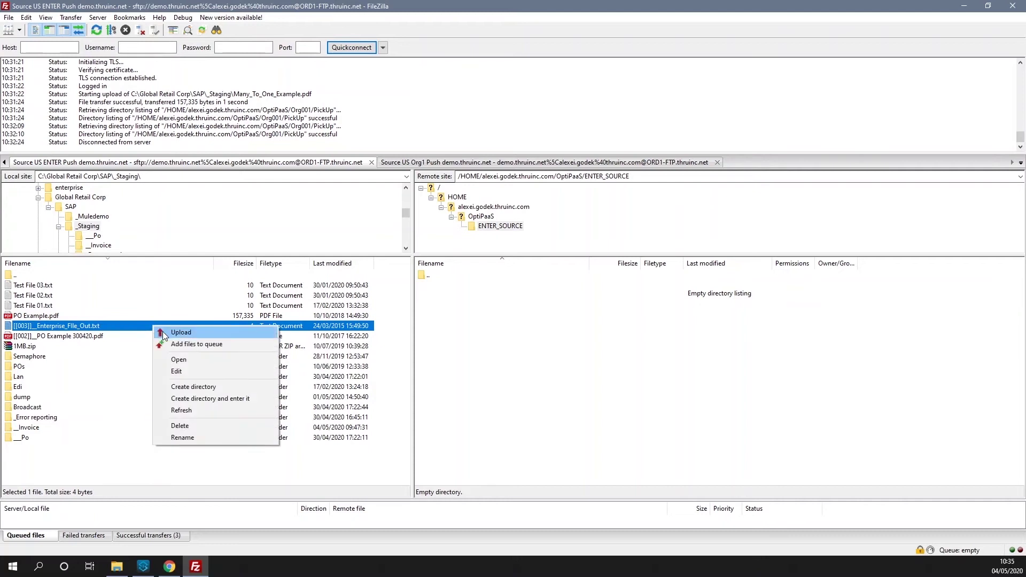
click(163, 331)
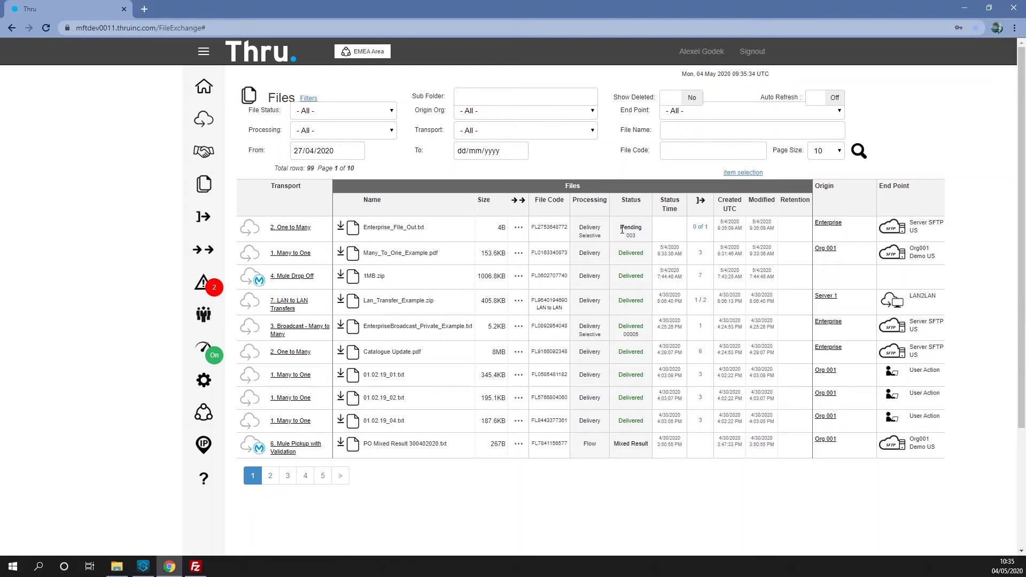
drag(621, 225, 641, 238)
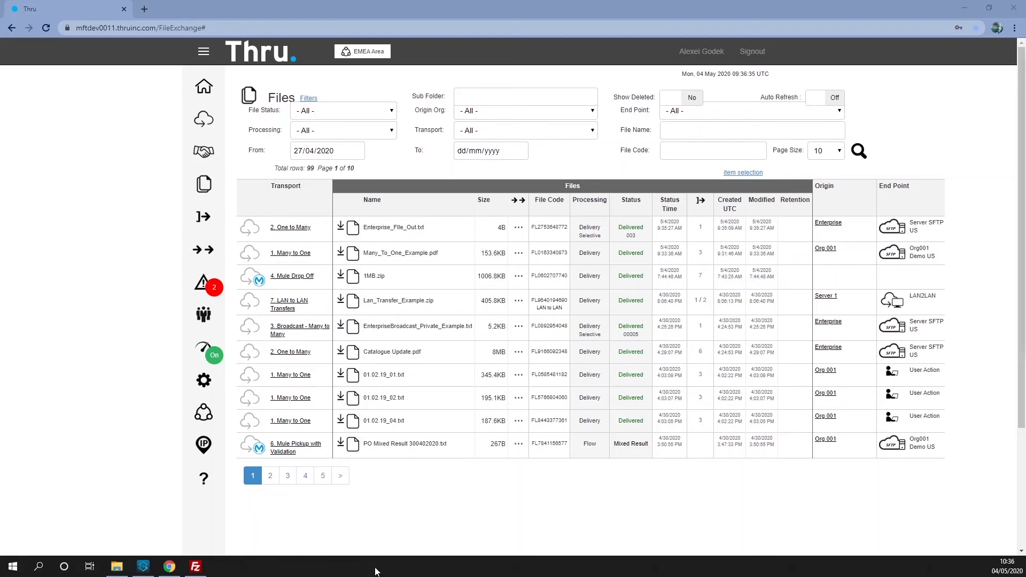
- Switch to FileZilla and upload Test File 01.txt to the ENTER_SOURCE folder
mouse_move(196, 566)
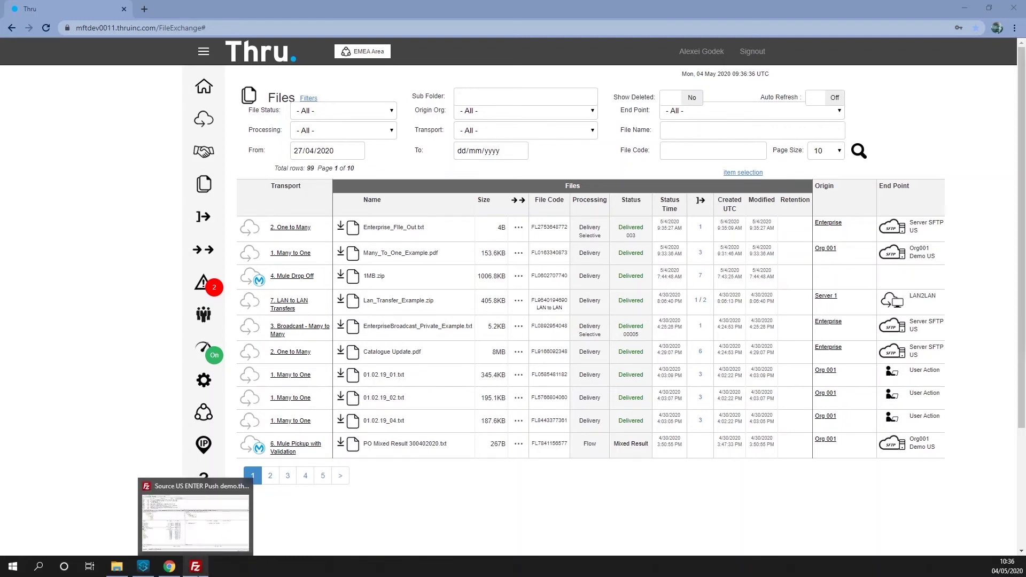
click(203, 521)
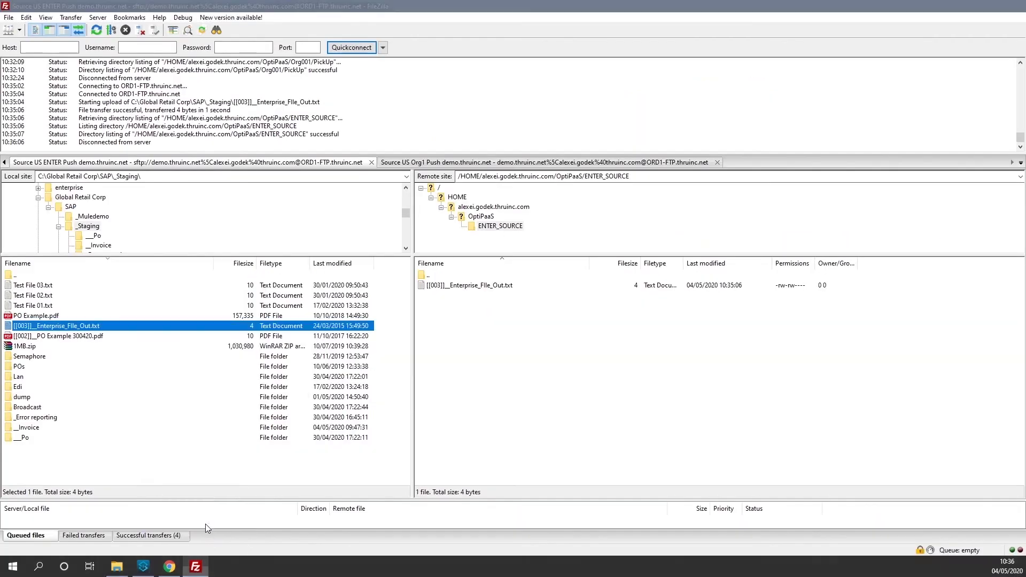
right_click(36, 306)
click(76, 309)
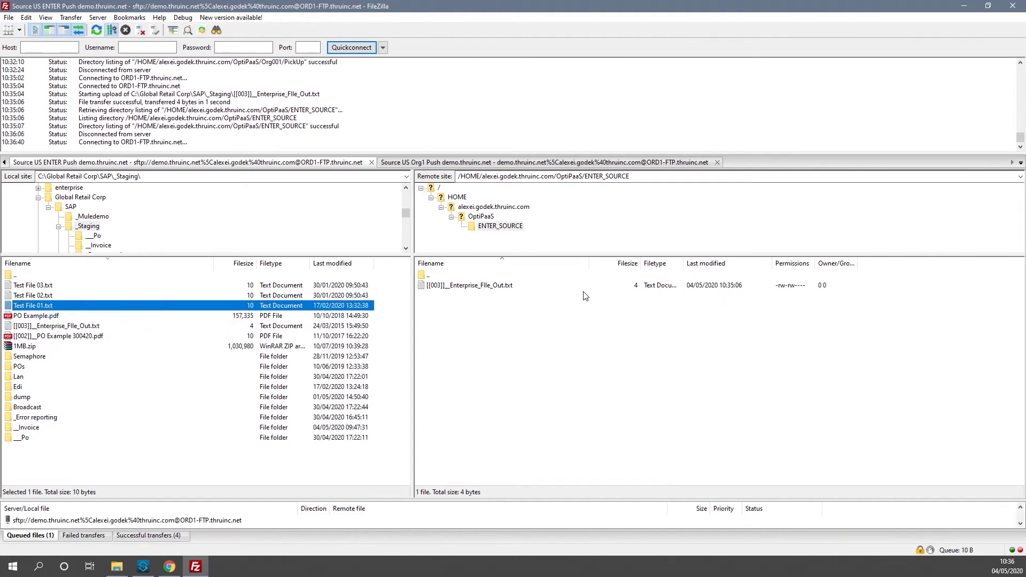
- Switch back to Thru, reload the Files list, and check the delivery targets of Test File 01.txt
key(alt+Tab)
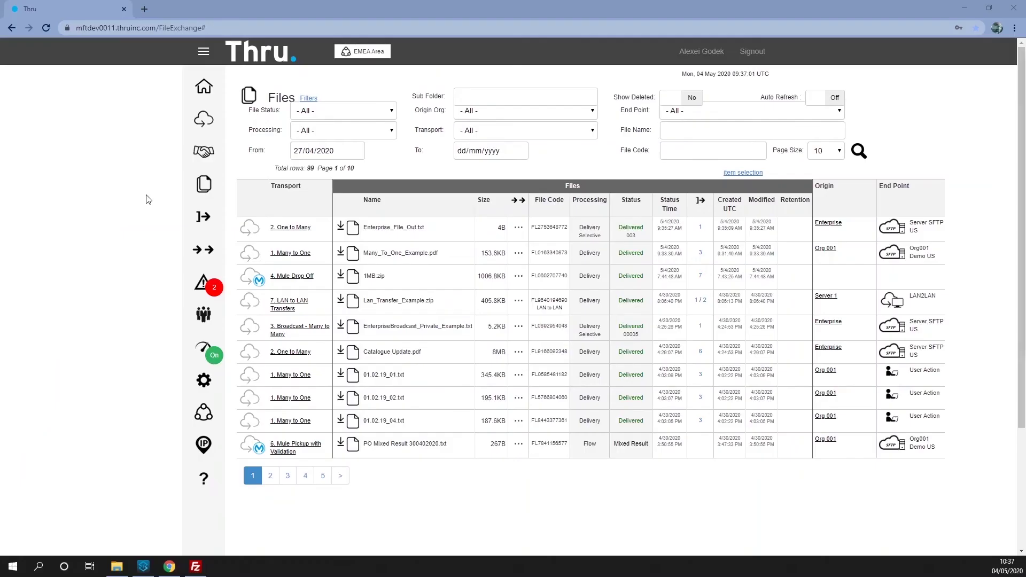
click(202, 186)
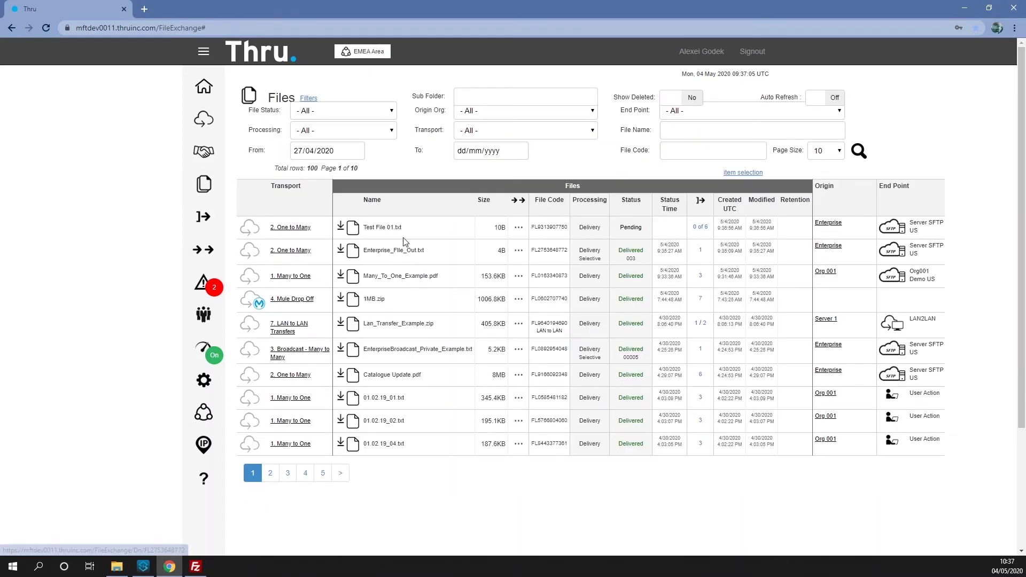
drag(404, 235, 365, 238)
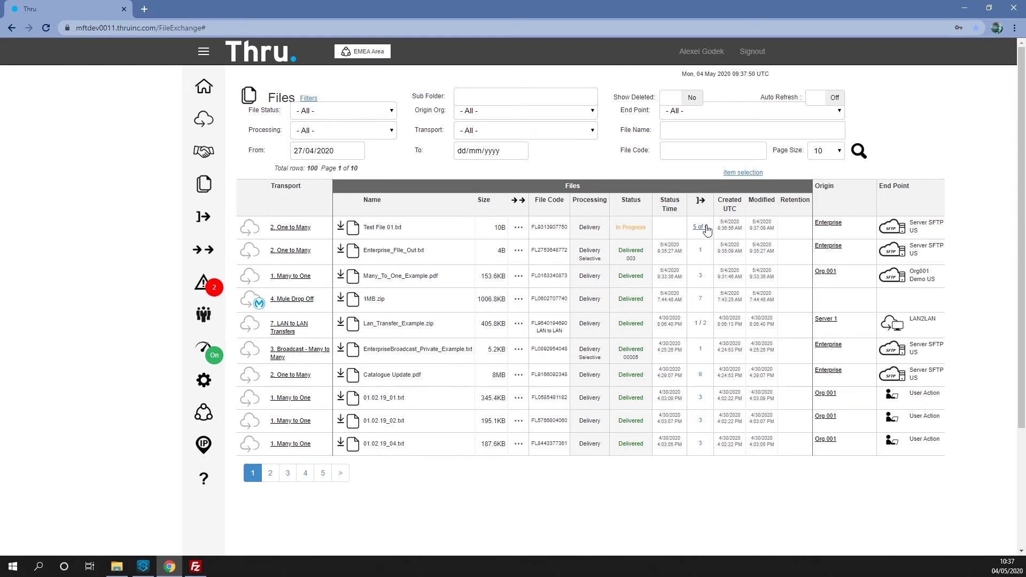
click(704, 227)
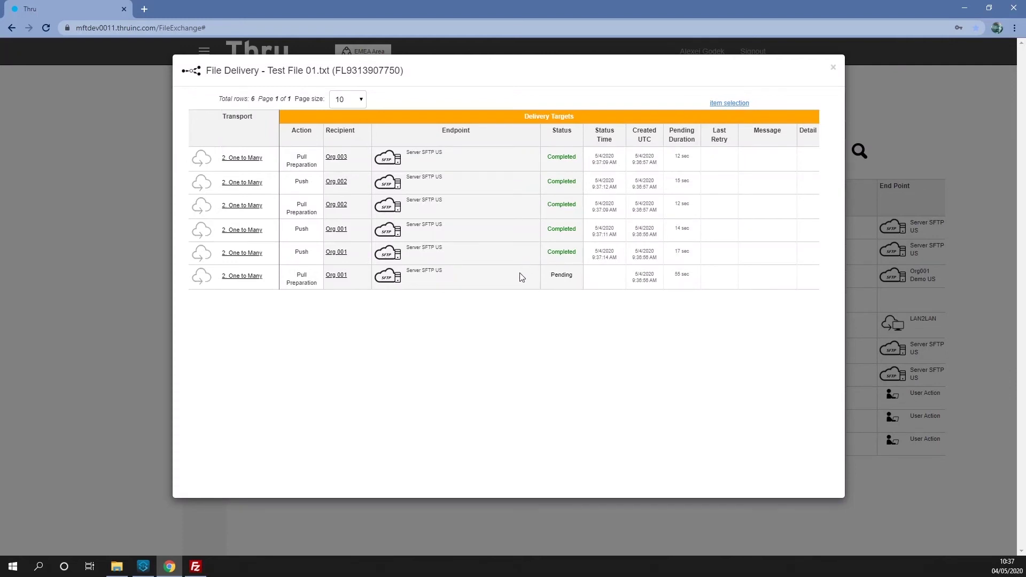
key(Escape)
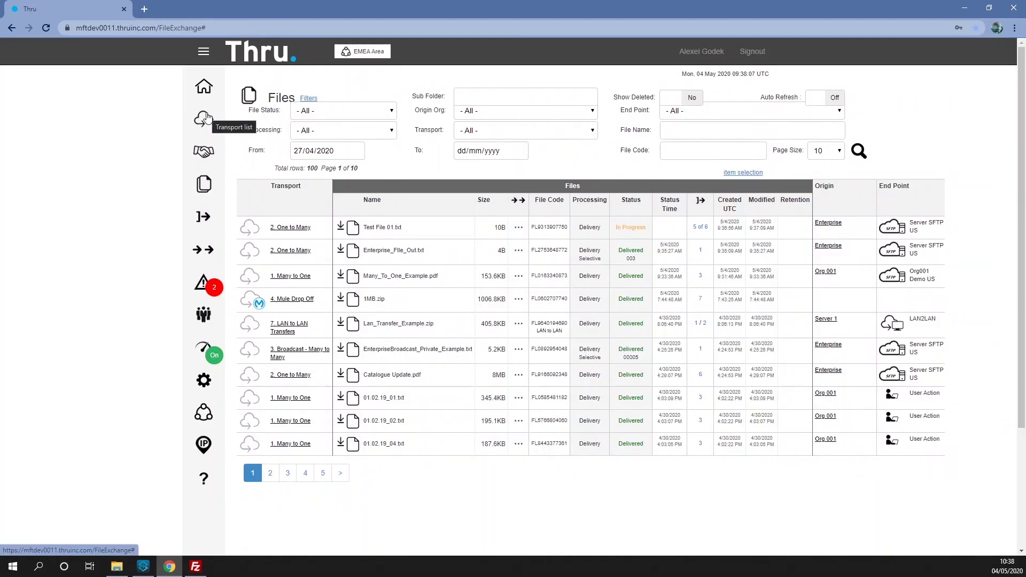
- Review the 4. Mule Drop Off transport and the process diagram of its Org 001 subscriber
click(206, 118)
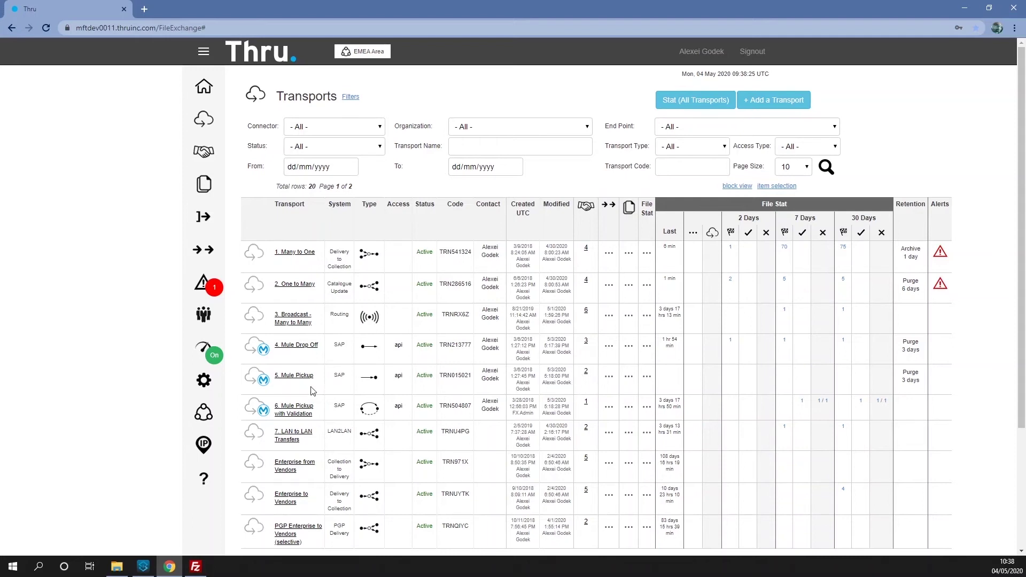
click(297, 345)
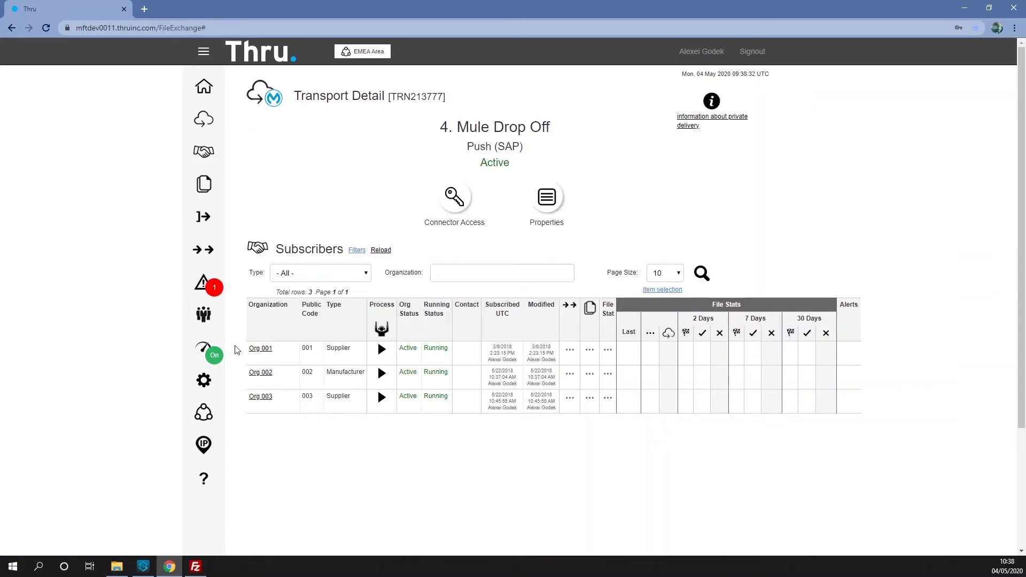
click(381, 349)
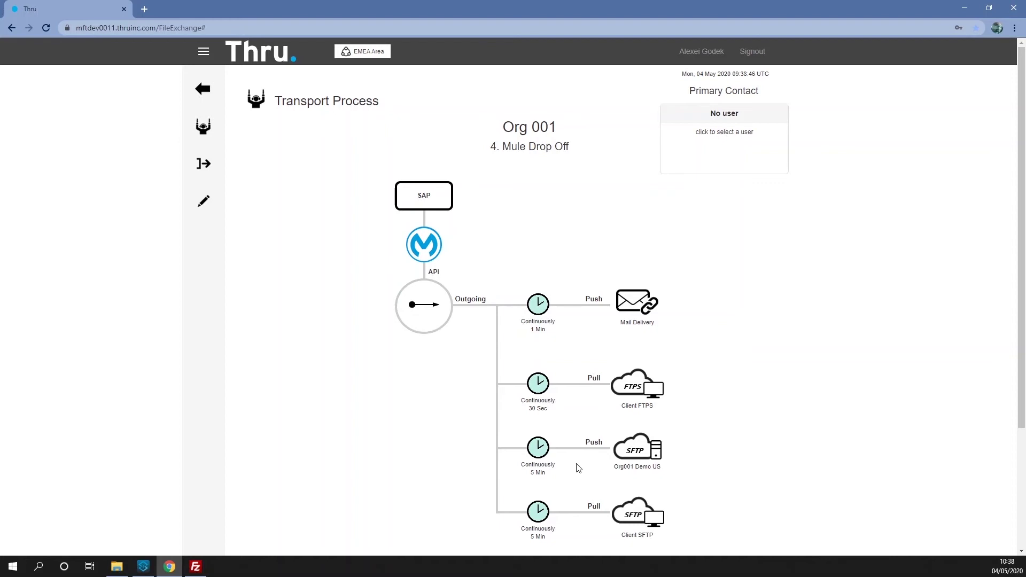
click(203, 90)
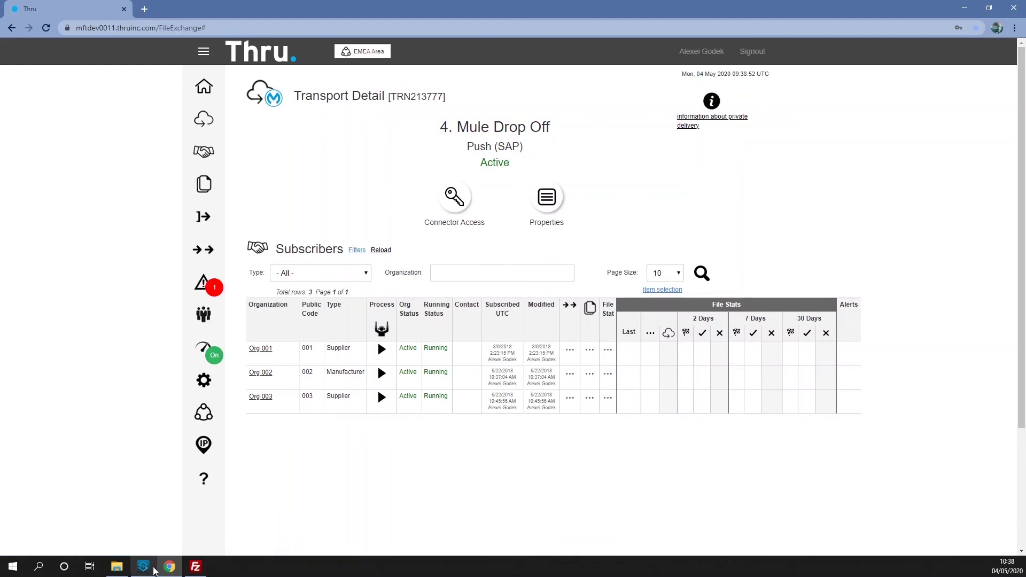
- Switch to Anypoint Studio to view the thrumftmule4 message flows
mouse_move(154, 570)
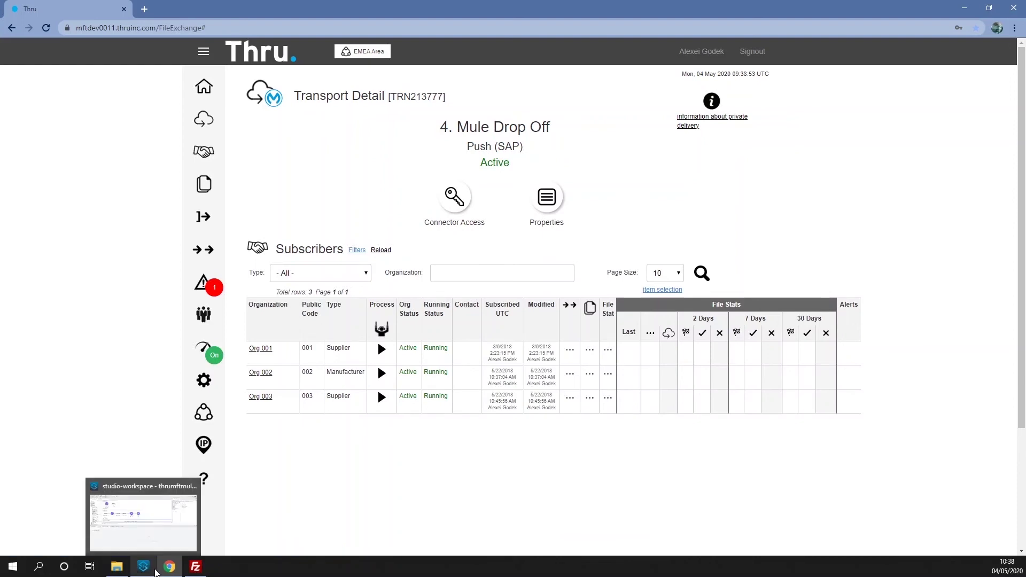
click(135, 514)
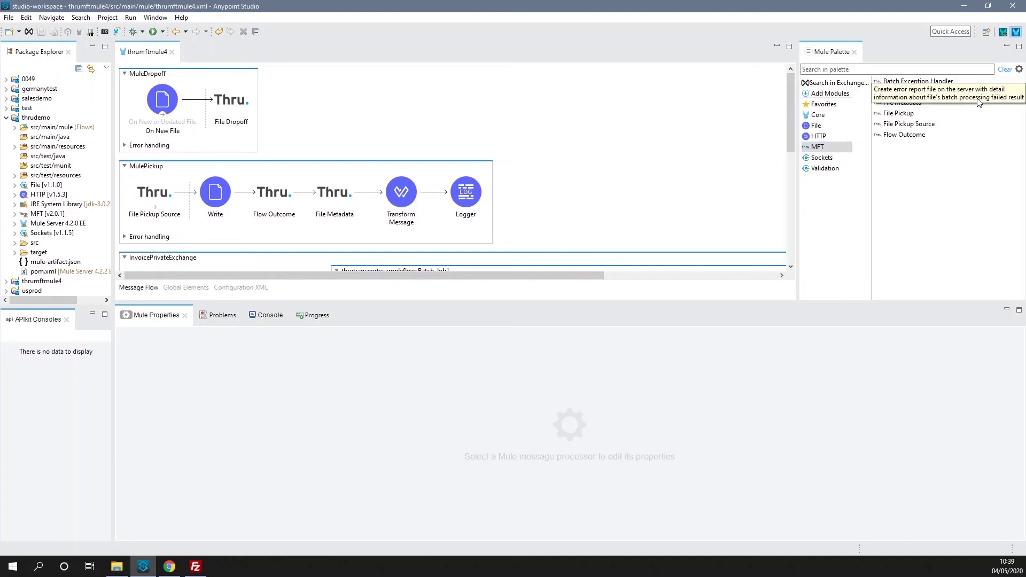
- Run the thrumftmule4 project
click(969, 118)
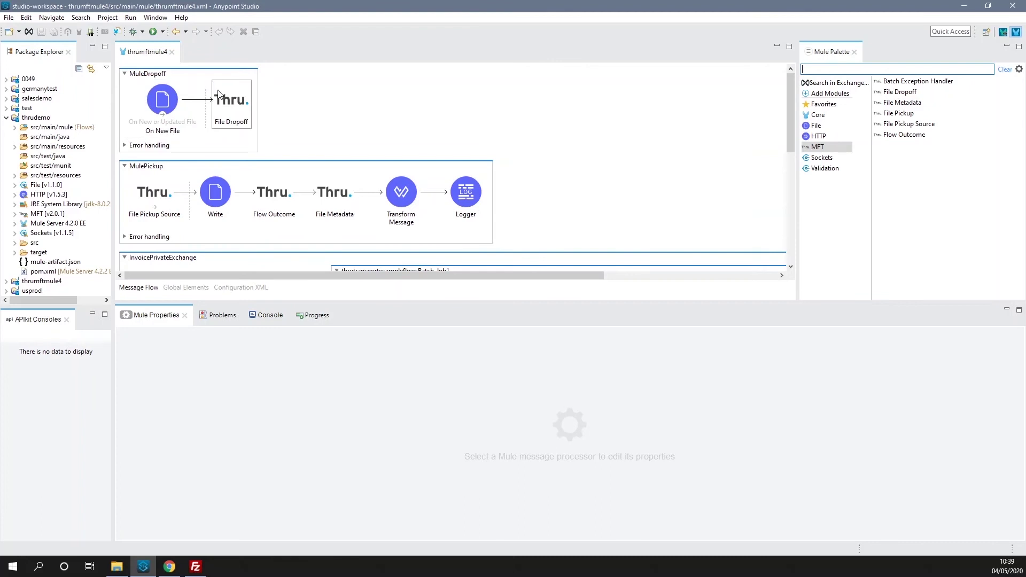
right_click(642, 95)
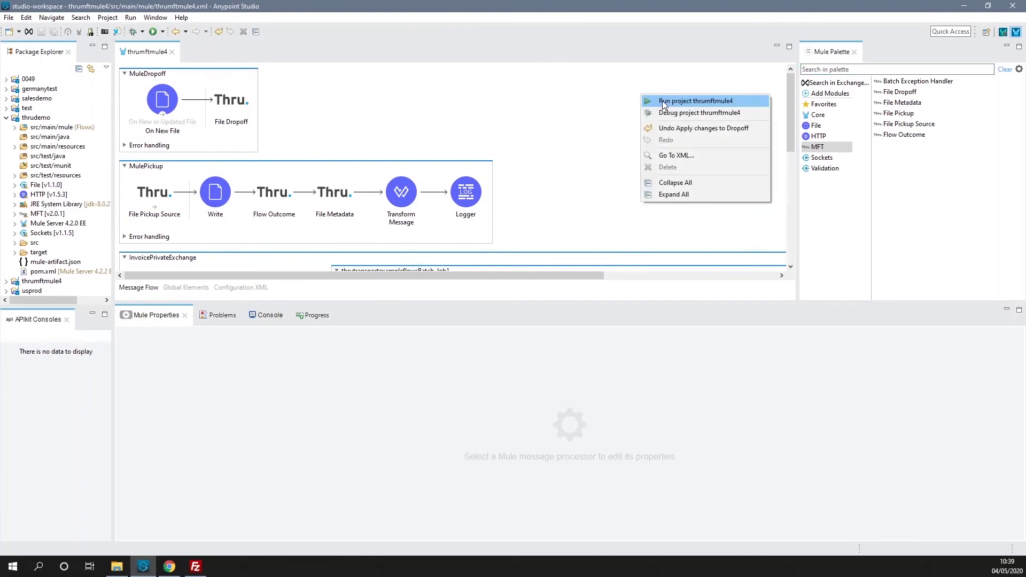
click(663, 101)
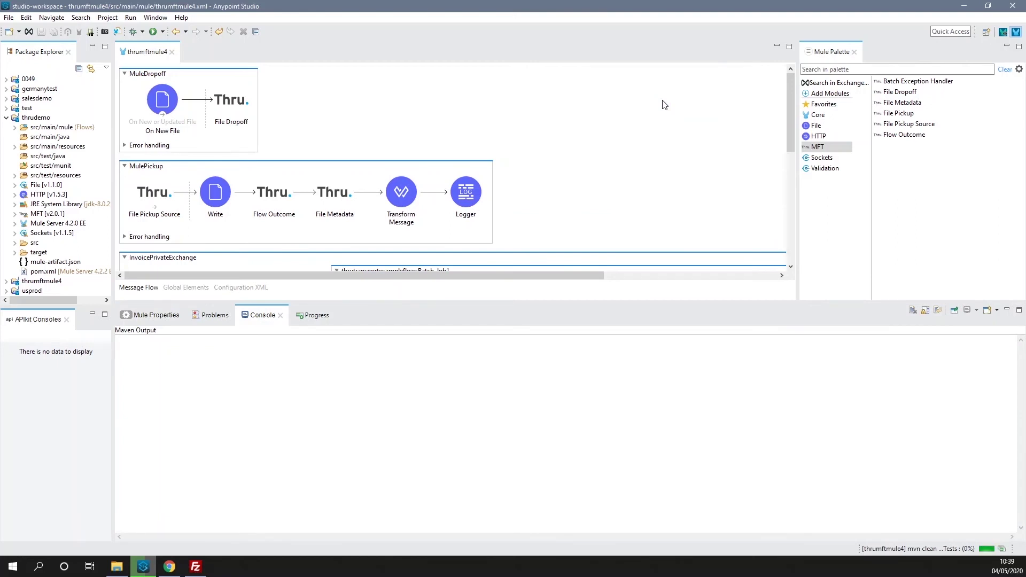
- Move MuleDropOff_TestFile01.txt and MuleDropOff_TestFile02.txt from _Muledemo to the SAP folder in File Explorer and view their upload log in the Anypoint Studio console
click(126, 539)
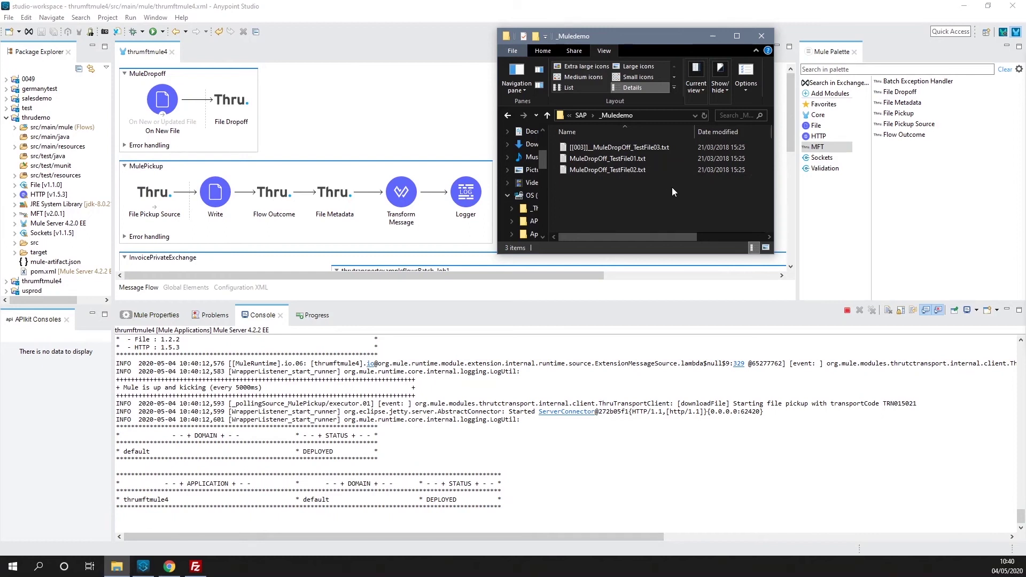
drag(672, 187, 581, 116)
click(582, 115)
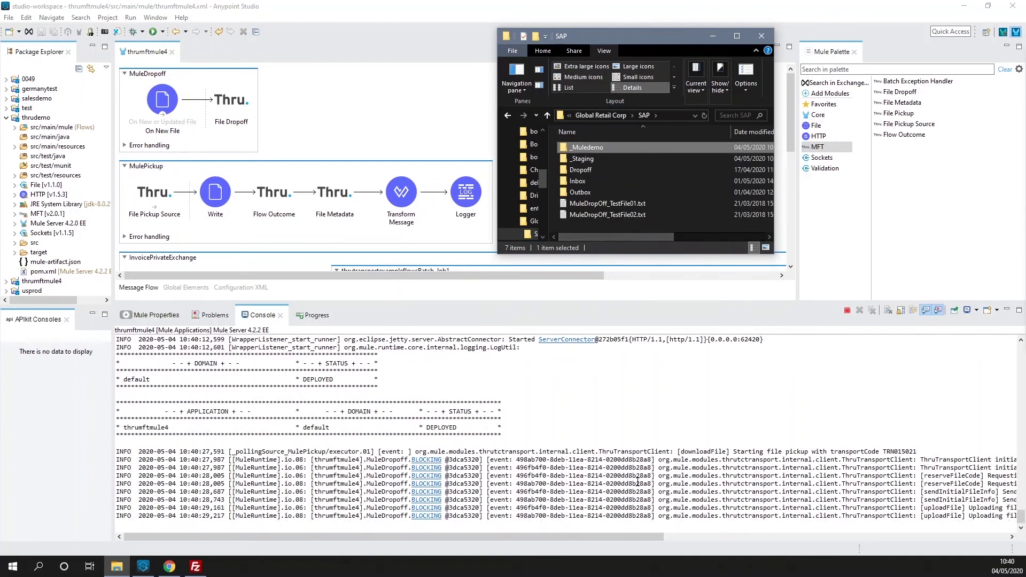
drag(608, 541, 866, 541)
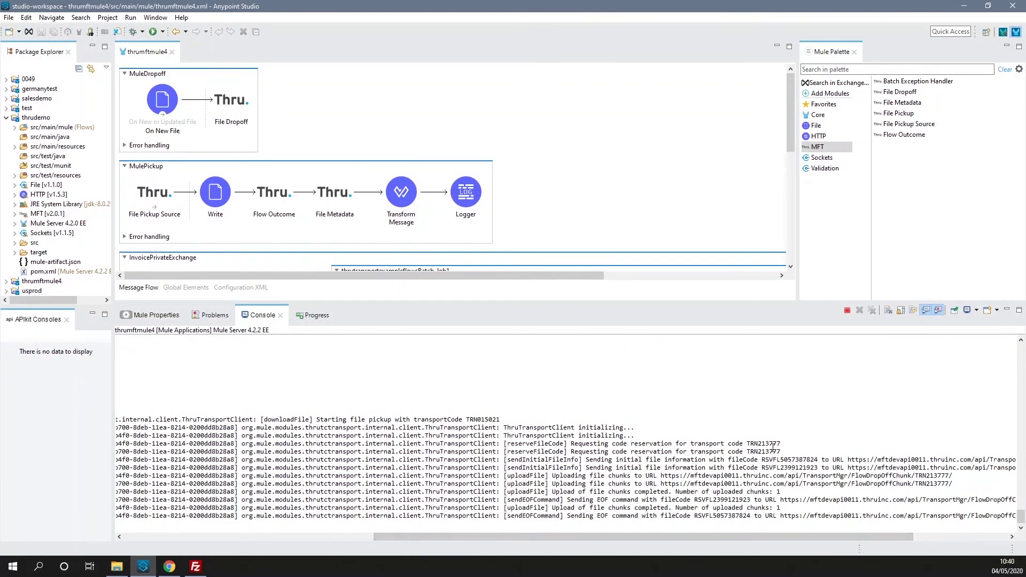
- Switch to Thru and review the Org 001 subscriber's process diagram in the 5. Mule Pickup transport
key(alt+Tab)
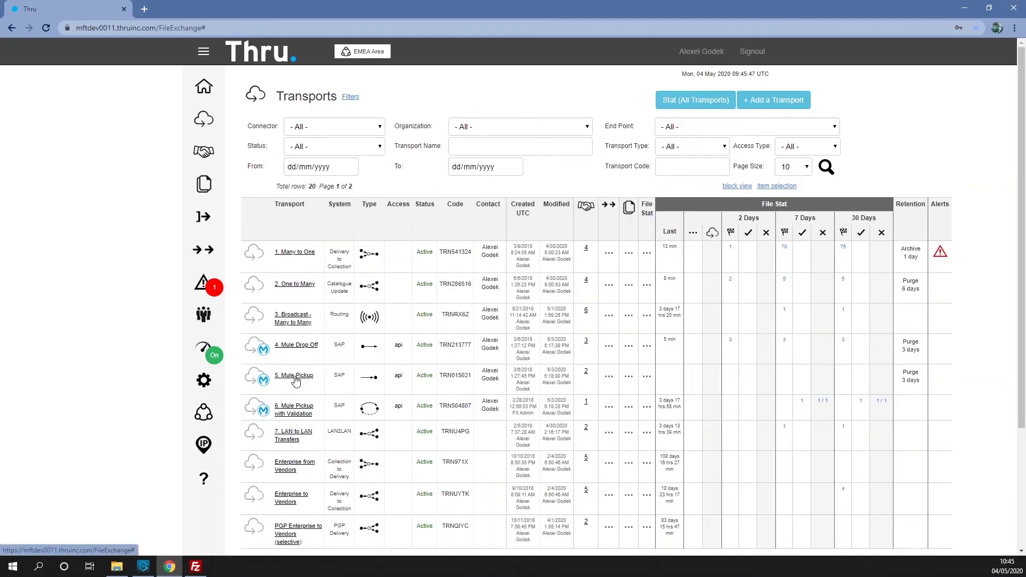
click(295, 376)
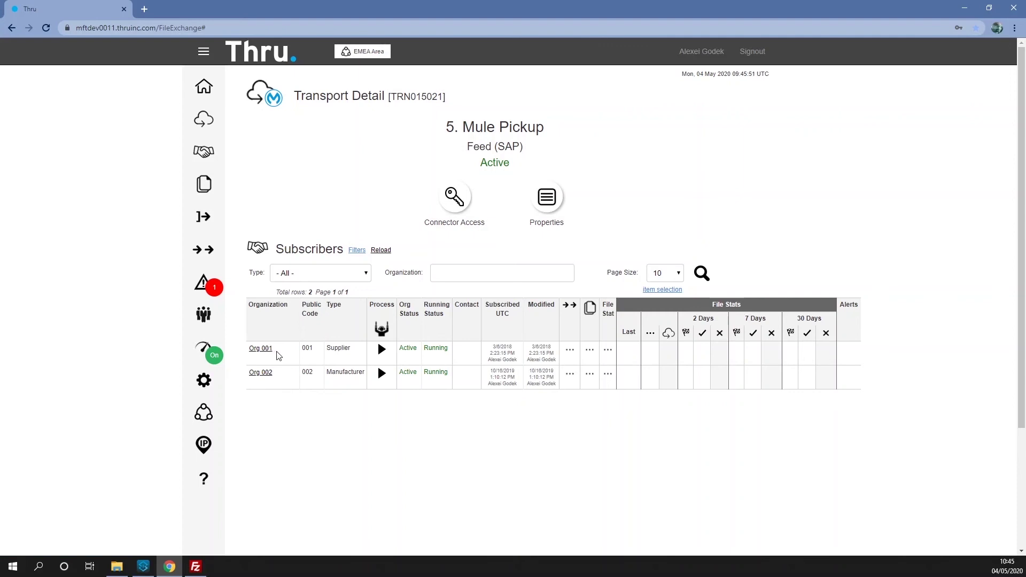
click(383, 352)
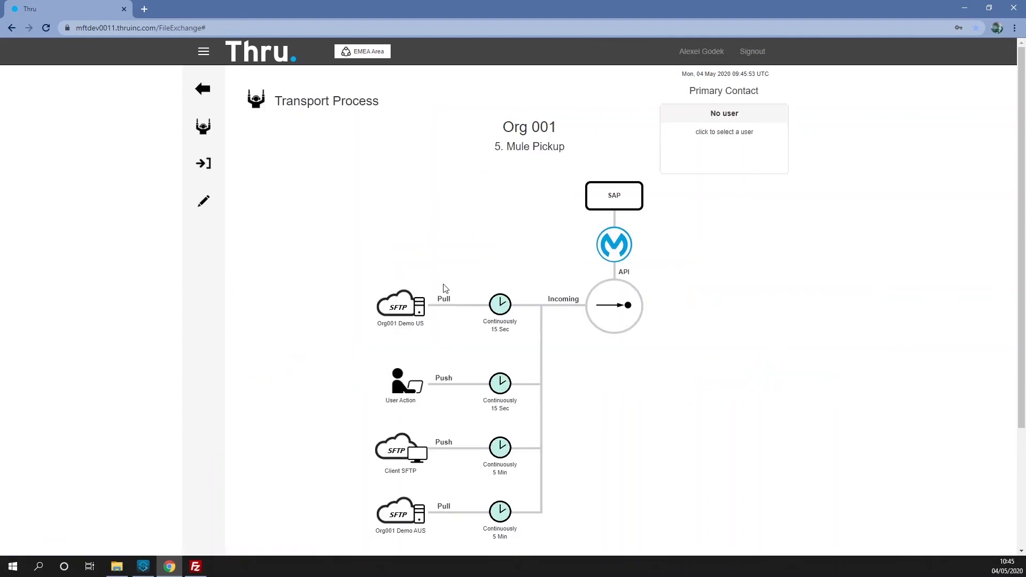
- Switch to FileZilla and upload MulePickUp_Example.pdf to the Mulesoft/Outbox folder
click(196, 566)
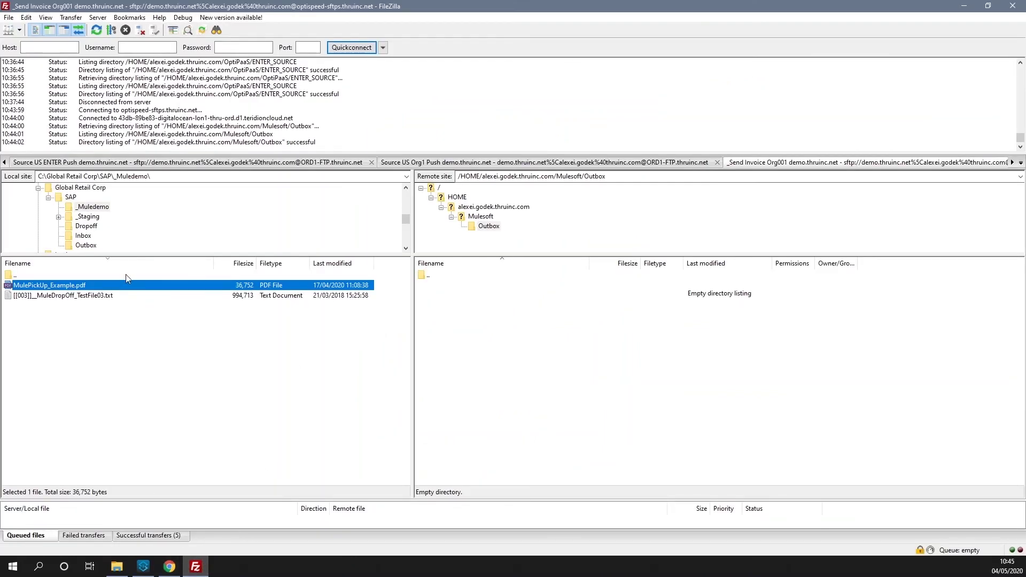
right_click(68, 286)
click(77, 294)
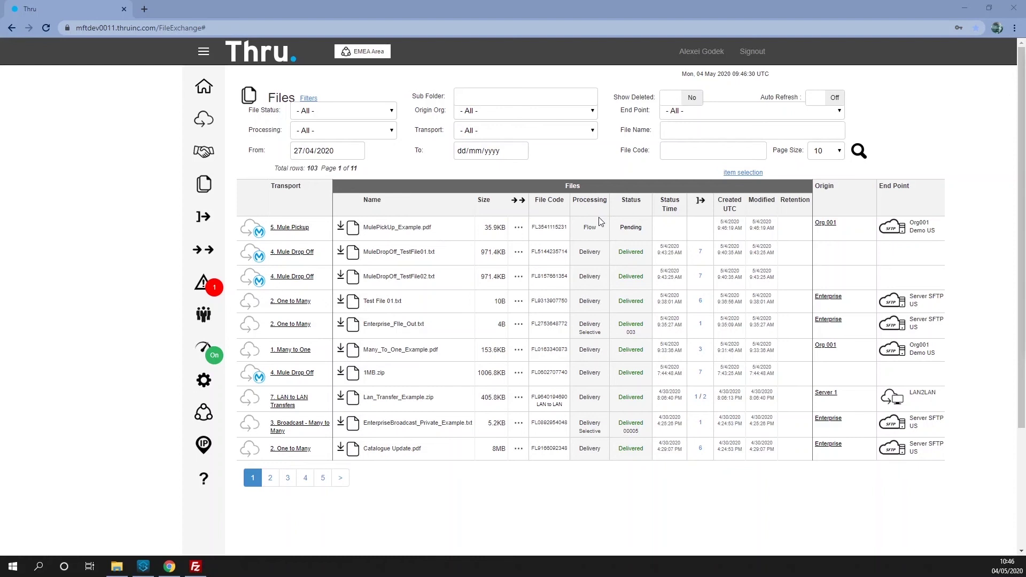
- Check the activity stream of MulePickUp_Example.pdf in Thru and examine its logged metadata and participant name in the Anypoint Studio console
click(519, 227)
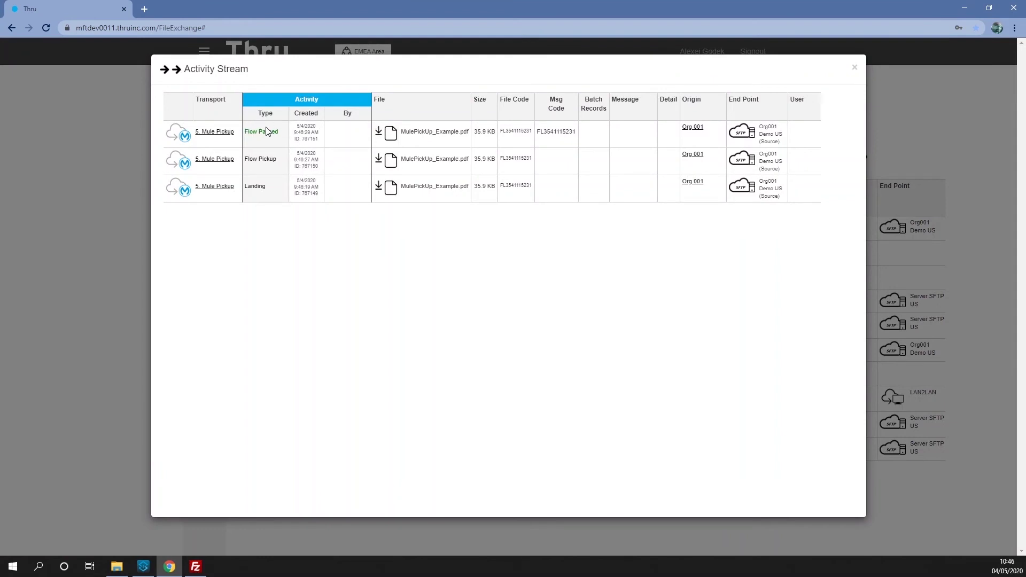
click(855, 68)
click(145, 568)
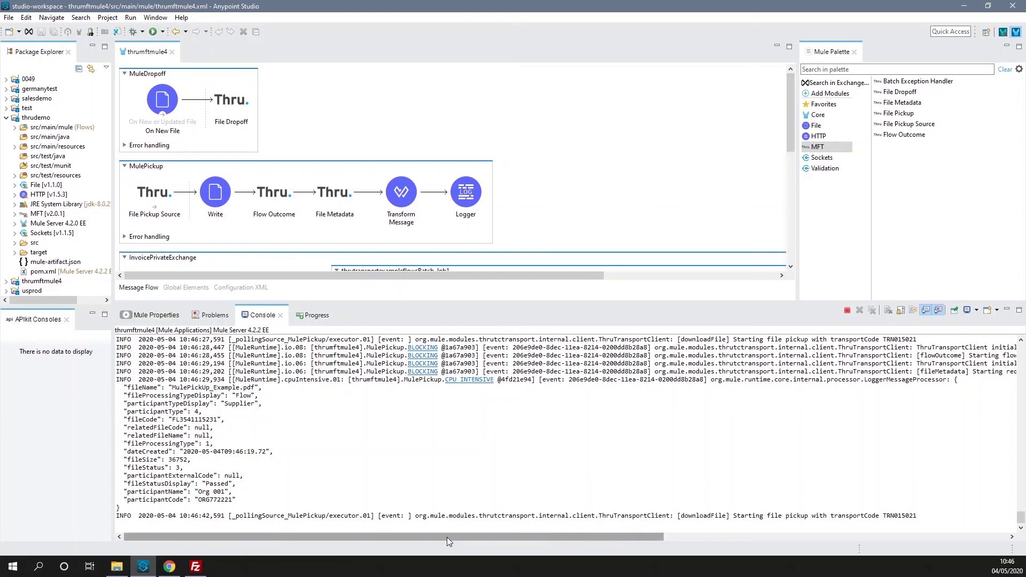
drag(447, 536, 415, 530)
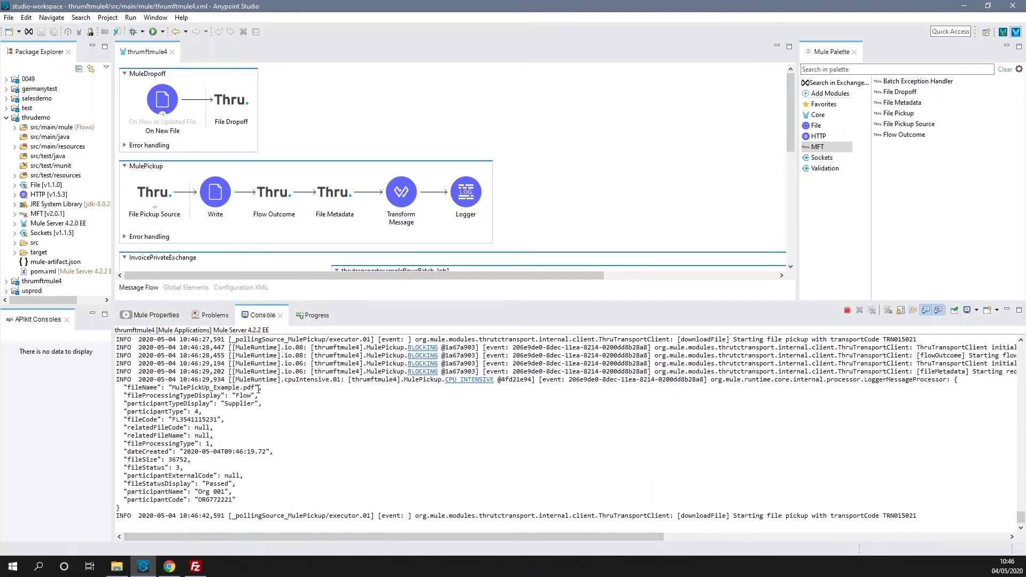
drag(200, 492, 228, 487)
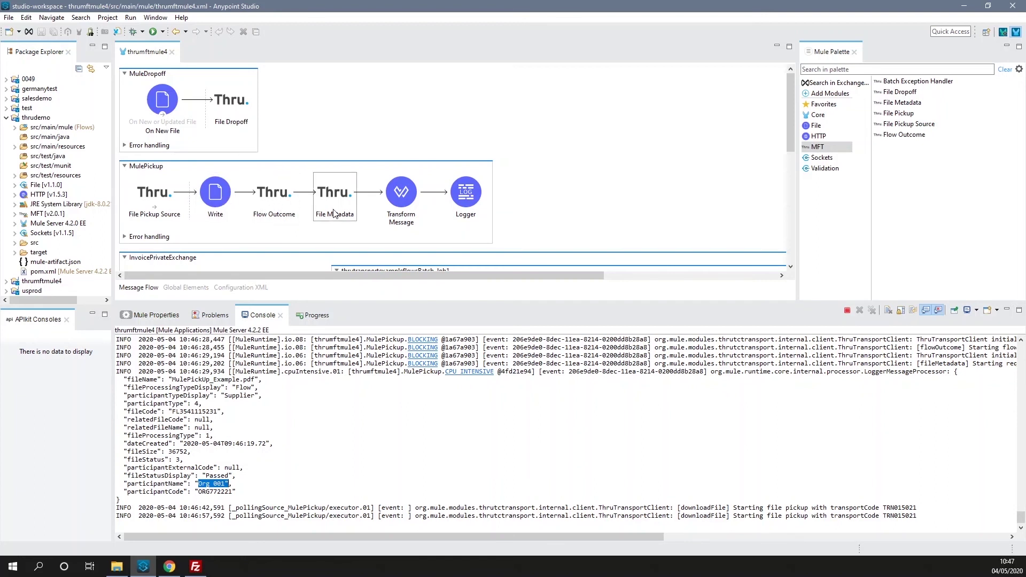
- Switch back to Thru and reload the Files list to check the pickup file's status
key(alt+Tab)
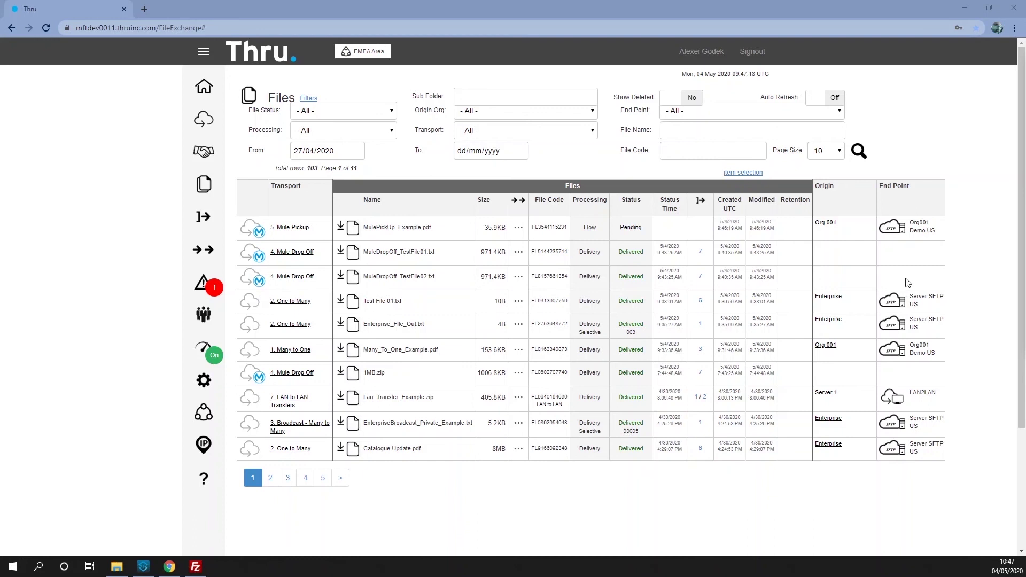
click(857, 152)
- Move [[003]]__MuleDropOff_TestFile03.txt from _Muledemo to the SAP folder in File Explorer and view its upload log in the Anypoint Studio console
click(143, 567)
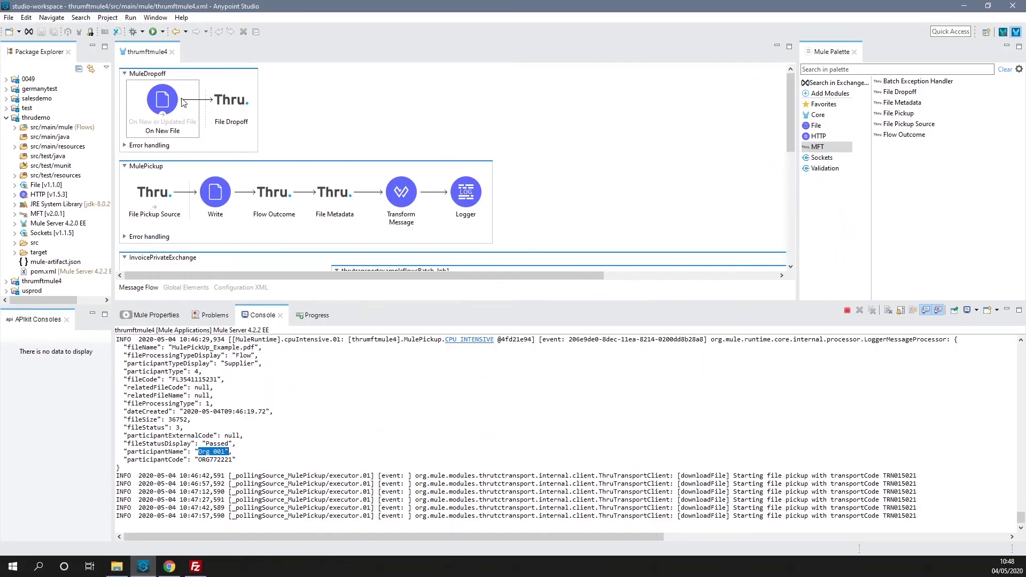
click(117, 566)
double_click(590, 149)
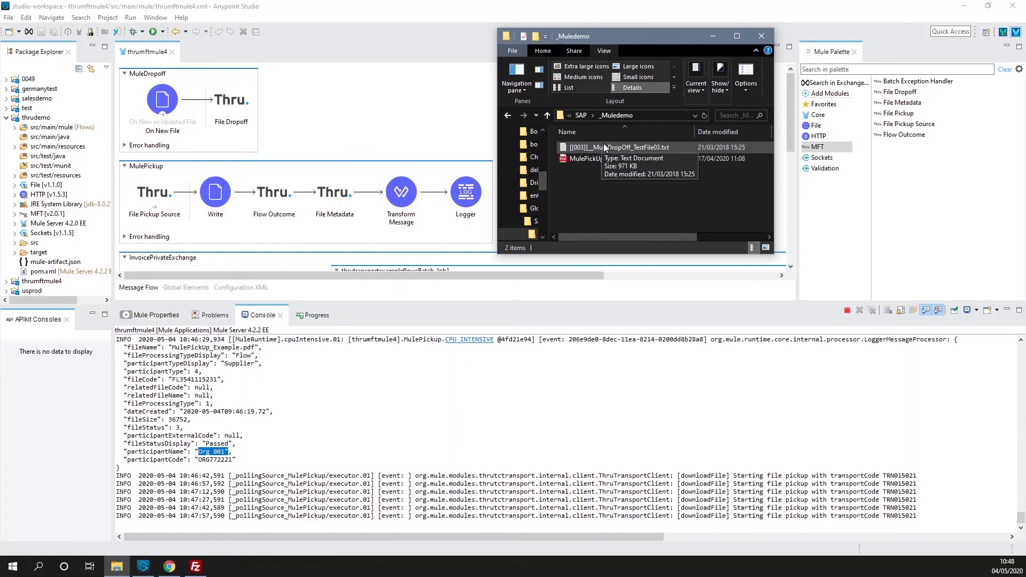
right_click(604, 147)
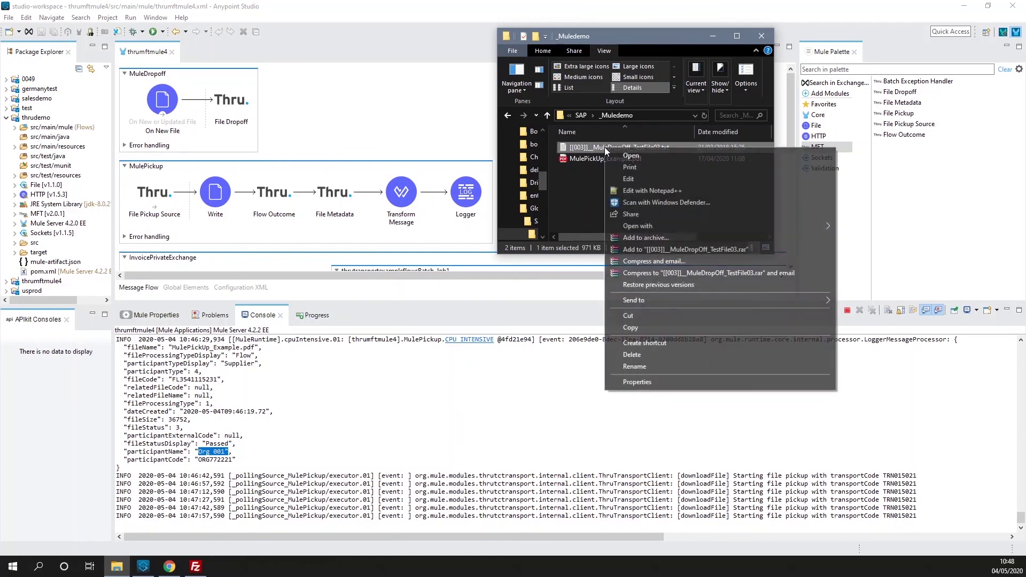
click(637, 315)
click(580, 116)
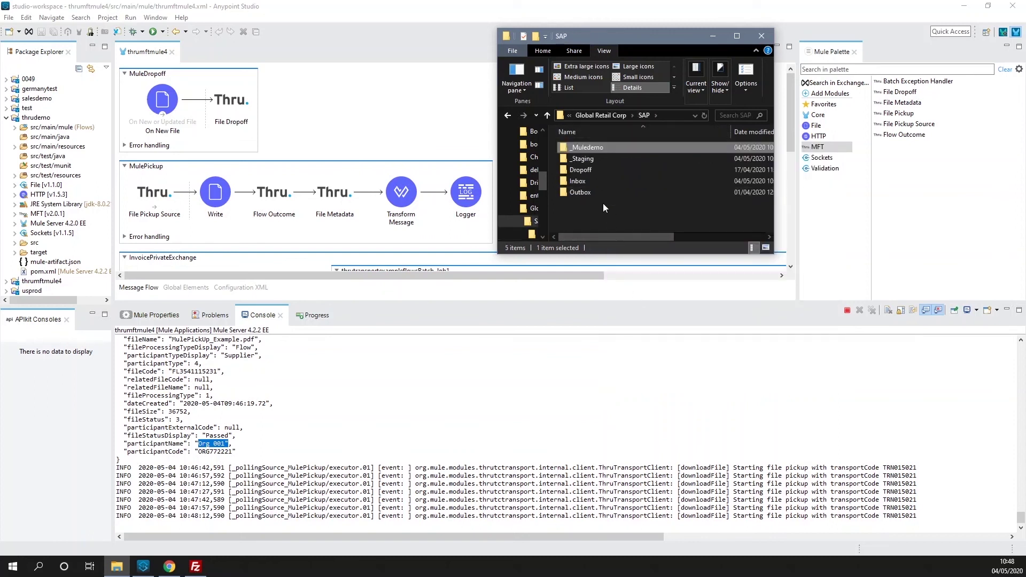
right_click(597, 210)
click(649, 283)
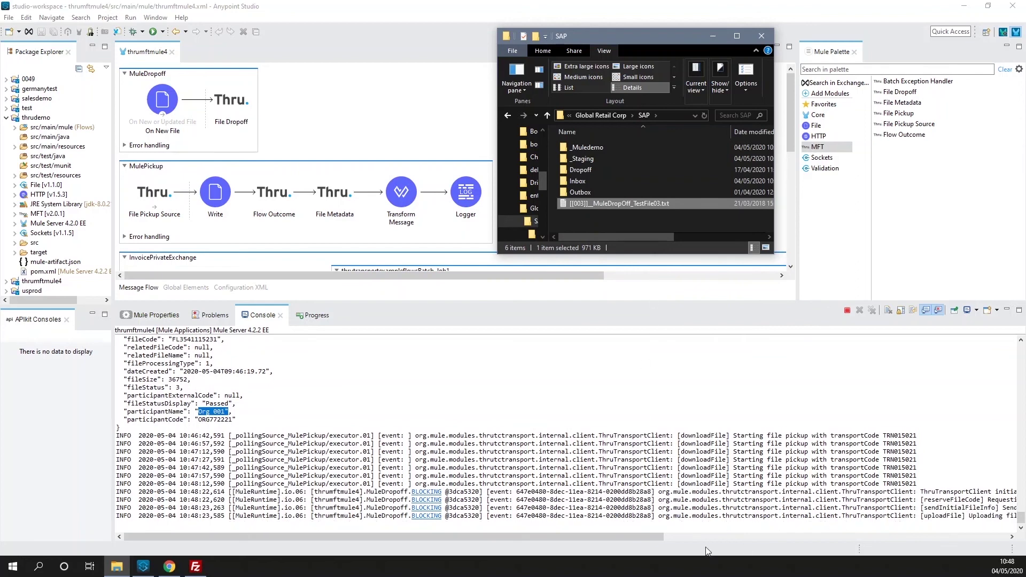
drag(643, 535, 879, 550)
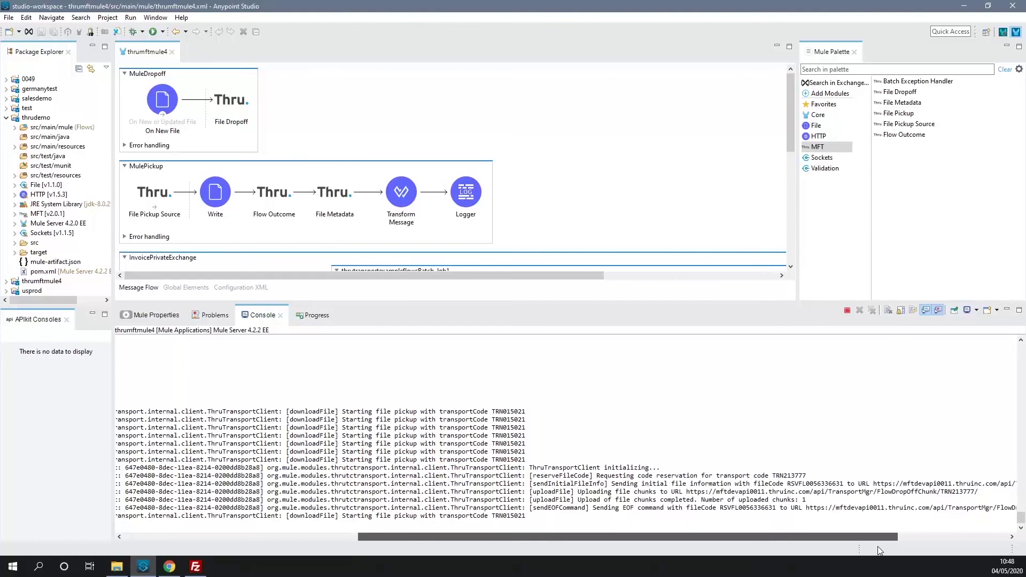
drag(877, 546, 922, 544)
- Switch to Thru and check the processing type and status of MuleDropOff_TestFile03.txt in the Files list
click(169, 567)
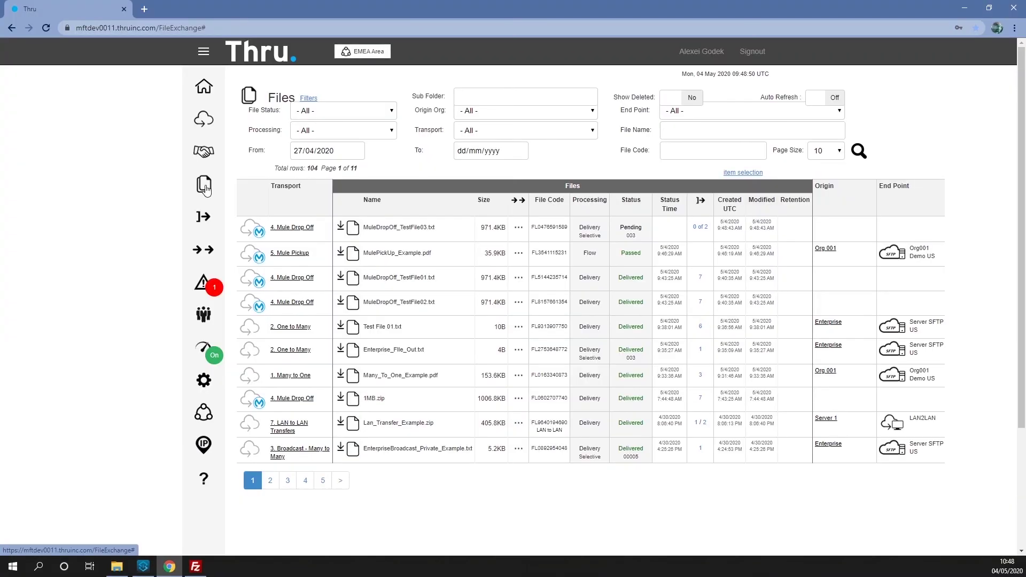
drag(437, 229, 400, 228)
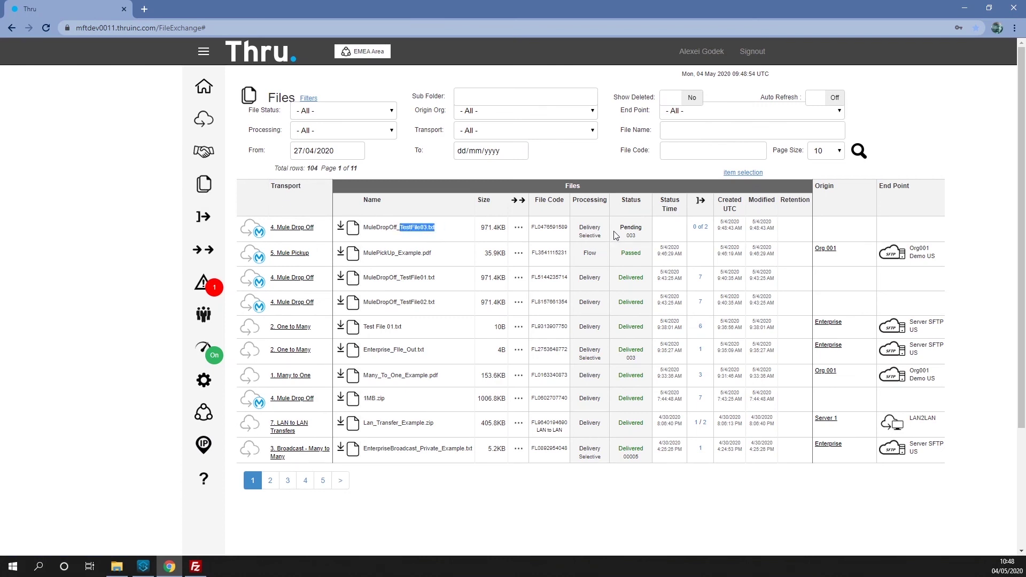
drag(604, 237, 585, 228)
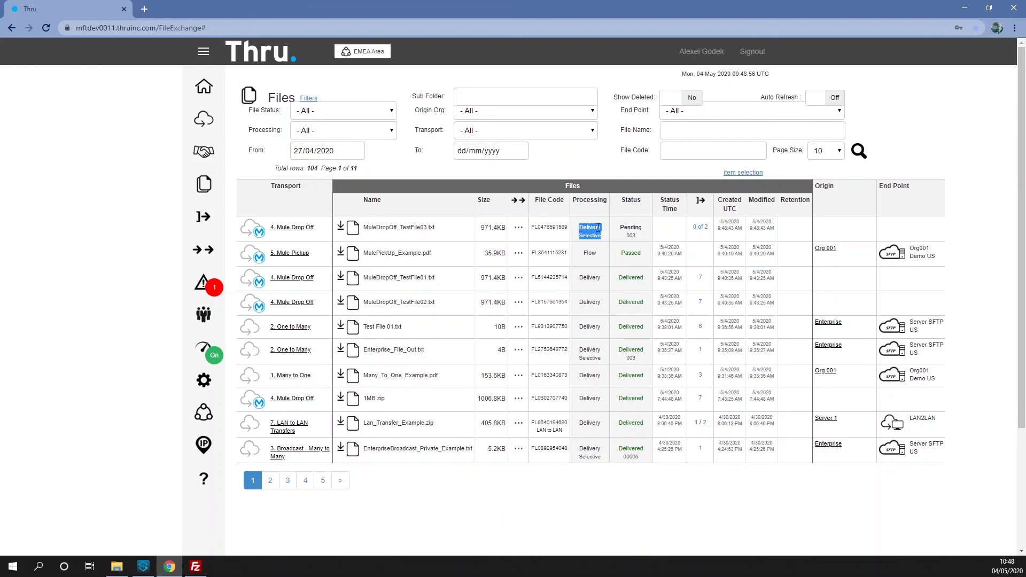
drag(655, 231, 620, 234)
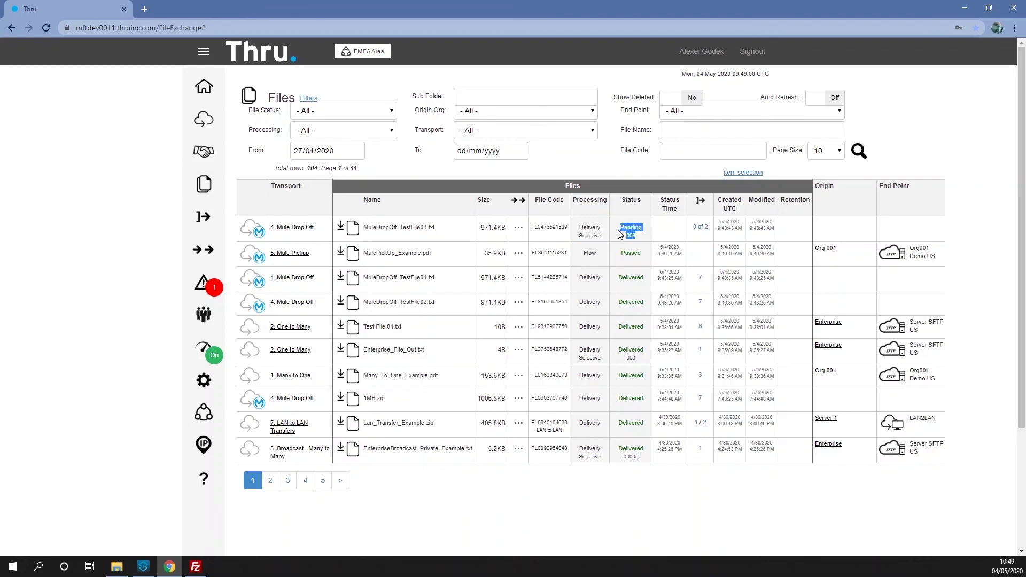
- Open the 4. Mule Drop Off transport and the process of its Org 003 subscriber
click(307, 230)
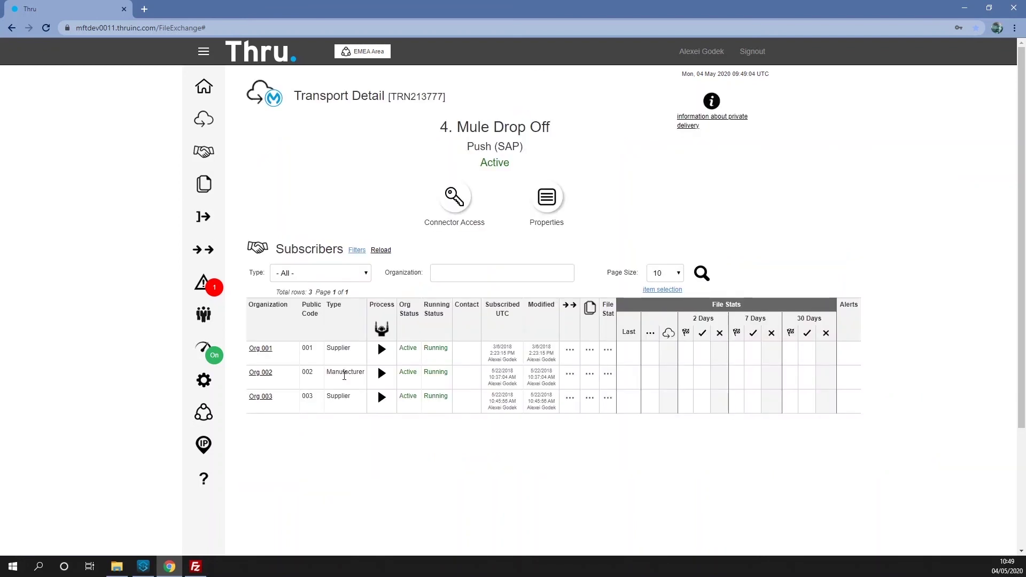
click(383, 395)
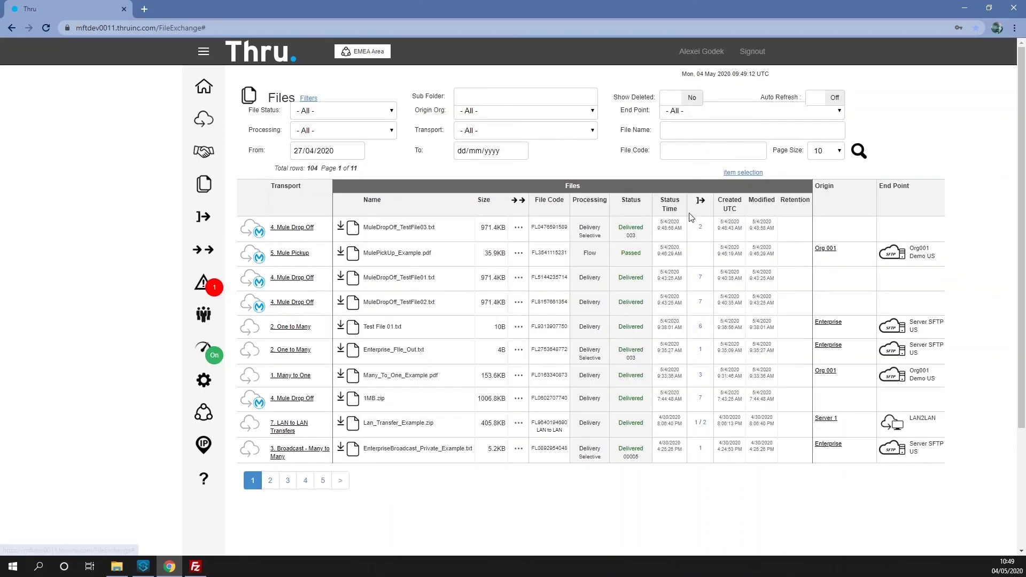
- Recheck the delivery status of MuleDropOff_TestFile03.txt in the Files list and open the overall Activity Stream
drag(653, 237, 620, 235)
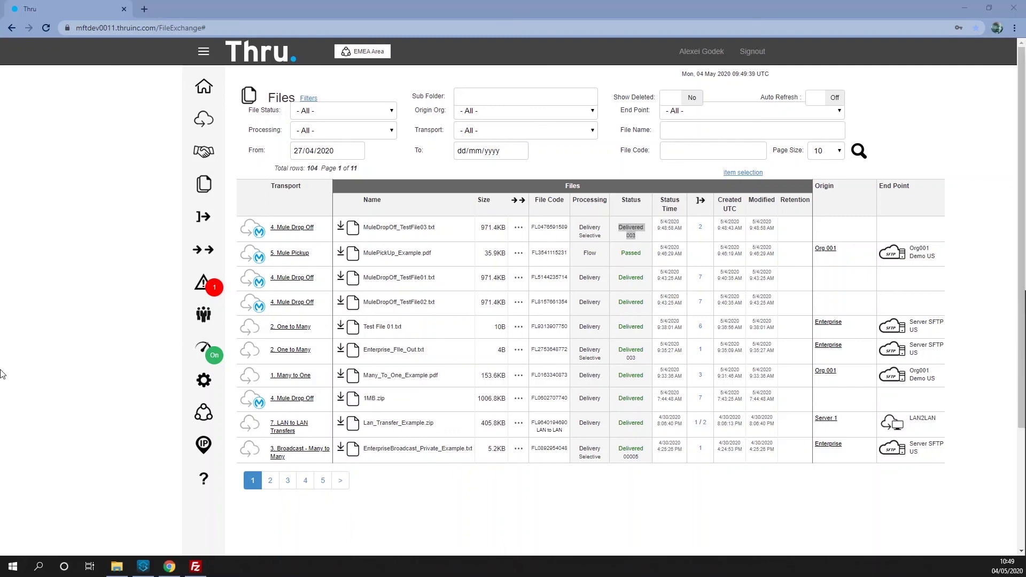
click(201, 251)
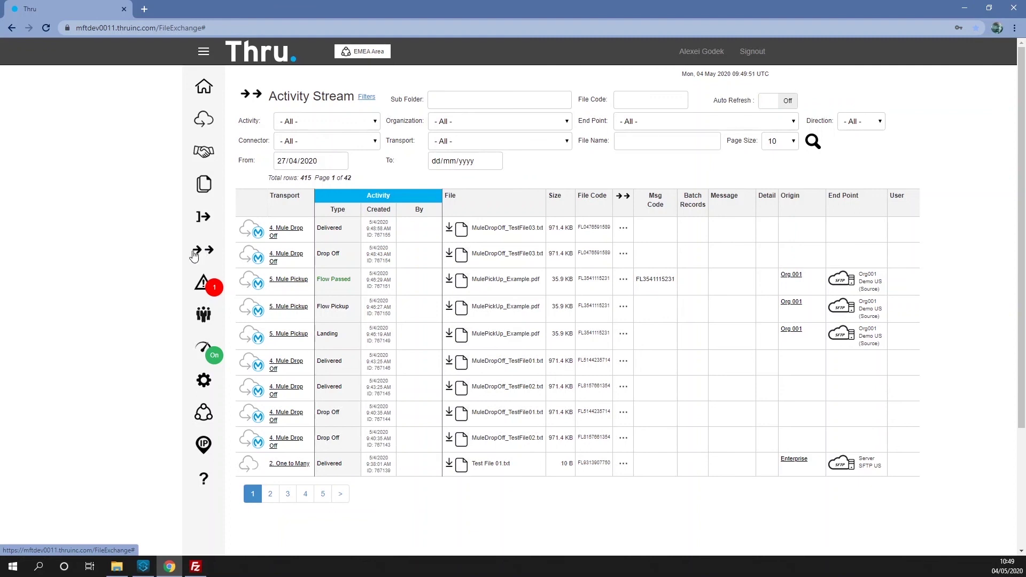
- List the alerts of all statuses and examine the type and retries of the oldest listed 1. Many to One alert
click(206, 293)
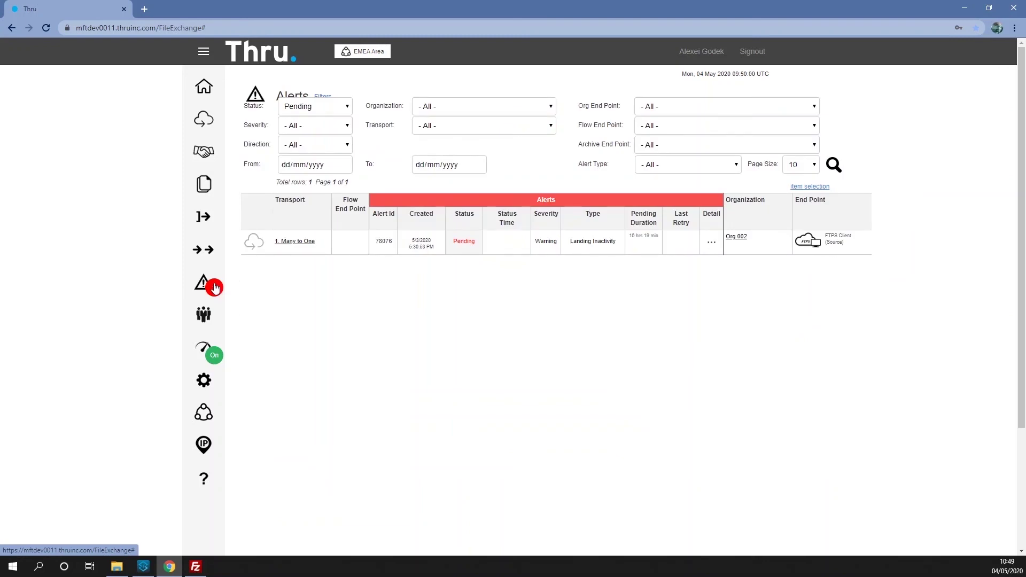
click(316, 107)
click(310, 121)
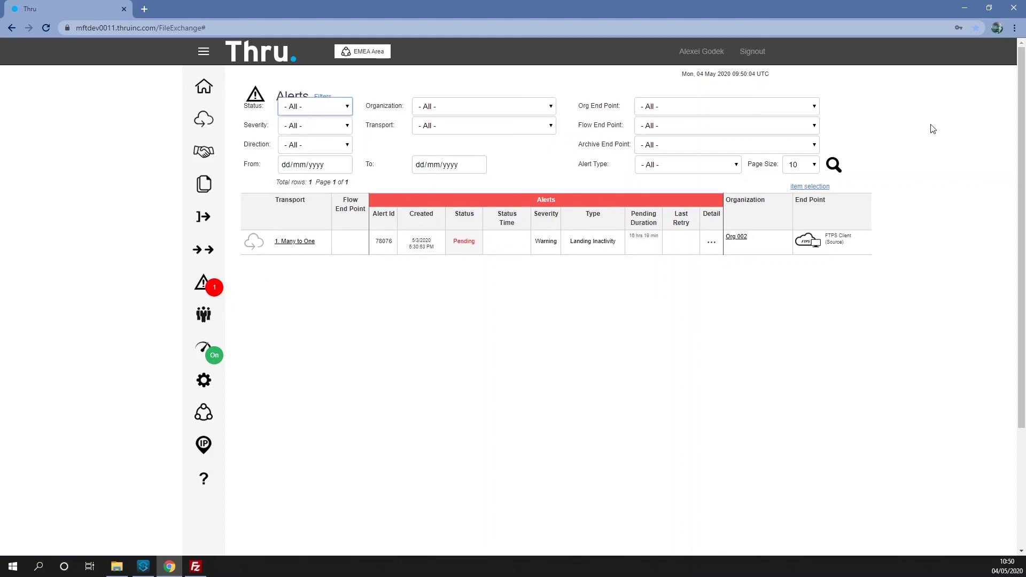
click(840, 170)
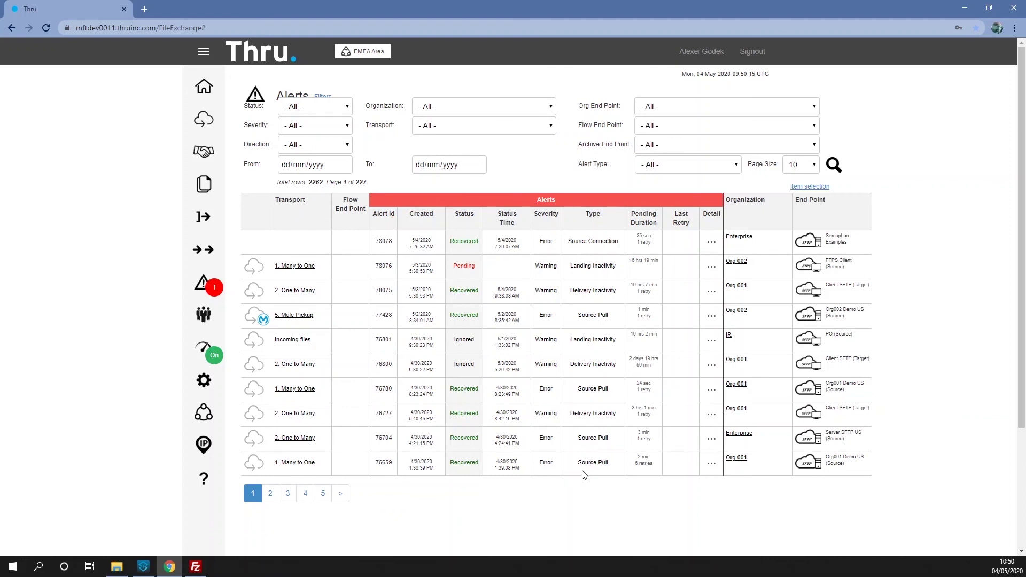
drag(577, 462, 617, 466)
drag(635, 465, 656, 465)
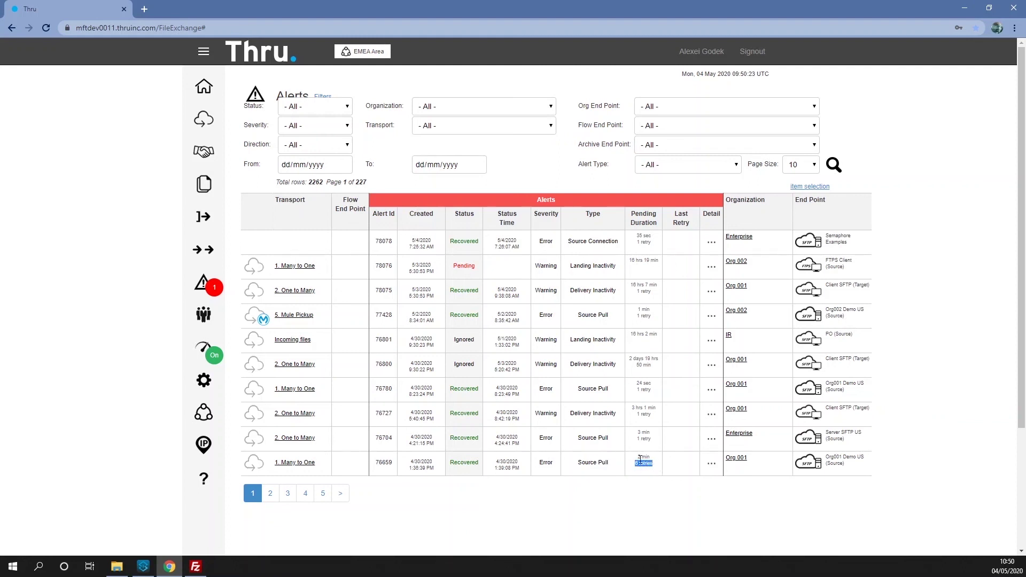